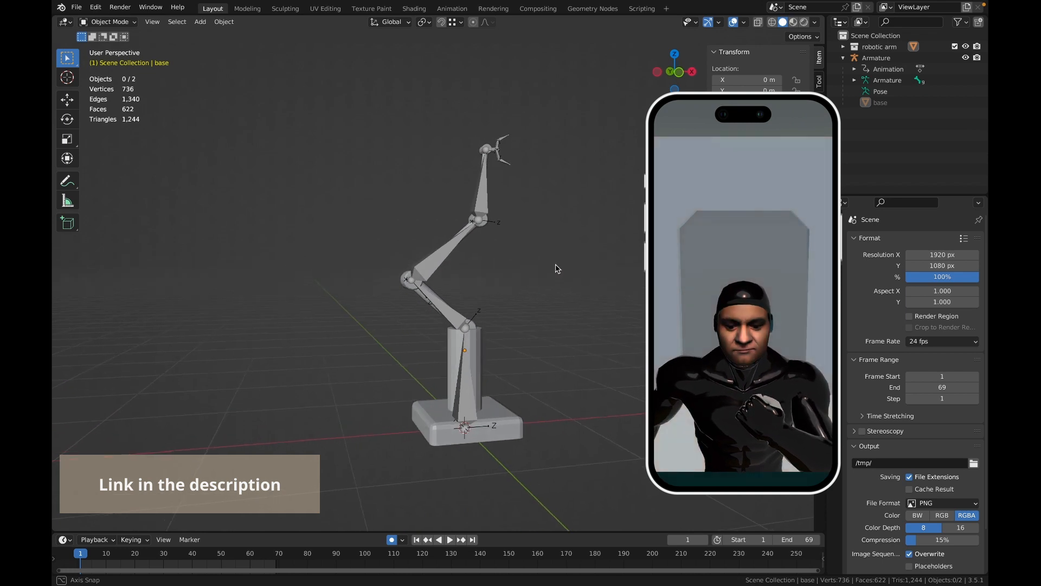
Step: Play back the robotic arm's animation in front view and stop it
key("KP_1")
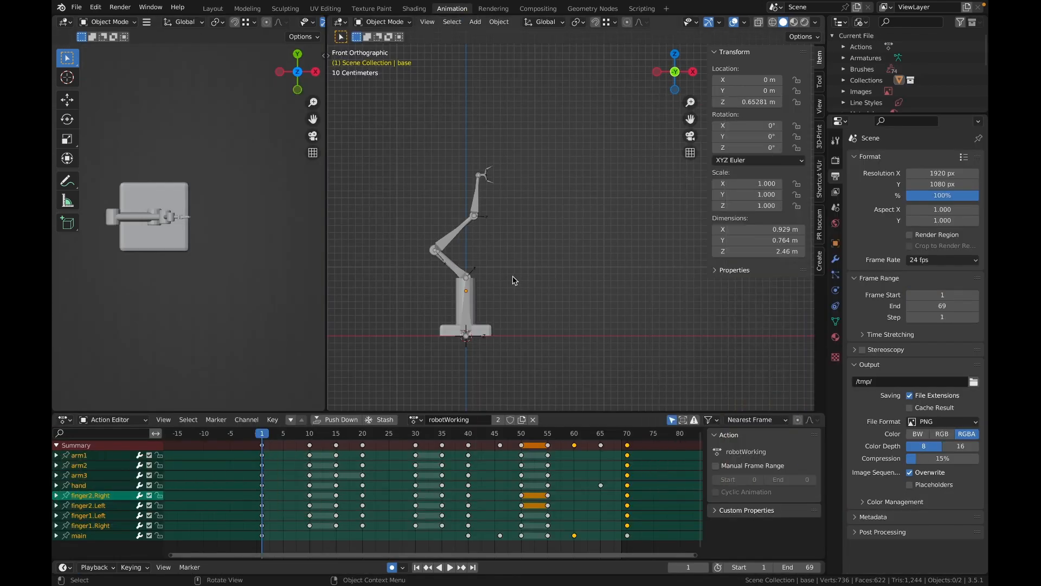
key("space")
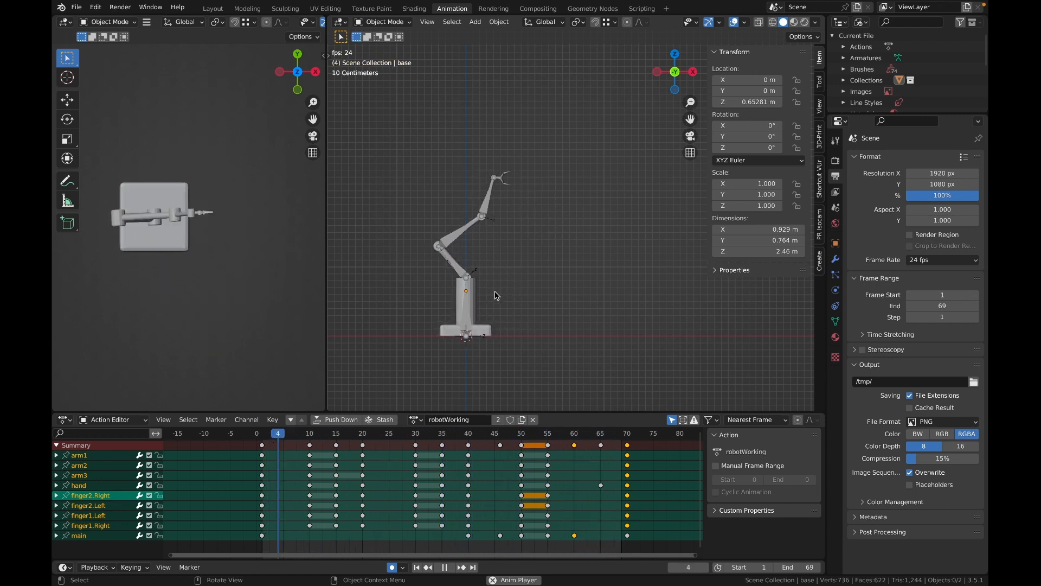
key("space")
Step: Examine the arm1 keyframe channels of the robotWorking action in Pose Mode, and return to Object Mode
left_click(263, 445)
left_click(465, 316)
left_click(382, 22)
left_click(383, 59)
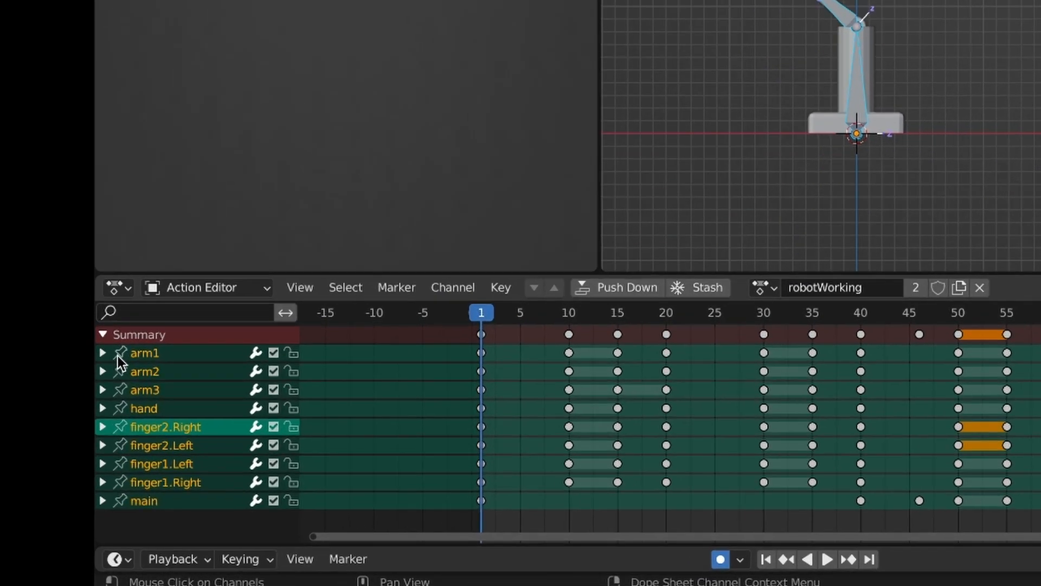
left_click(103, 353)
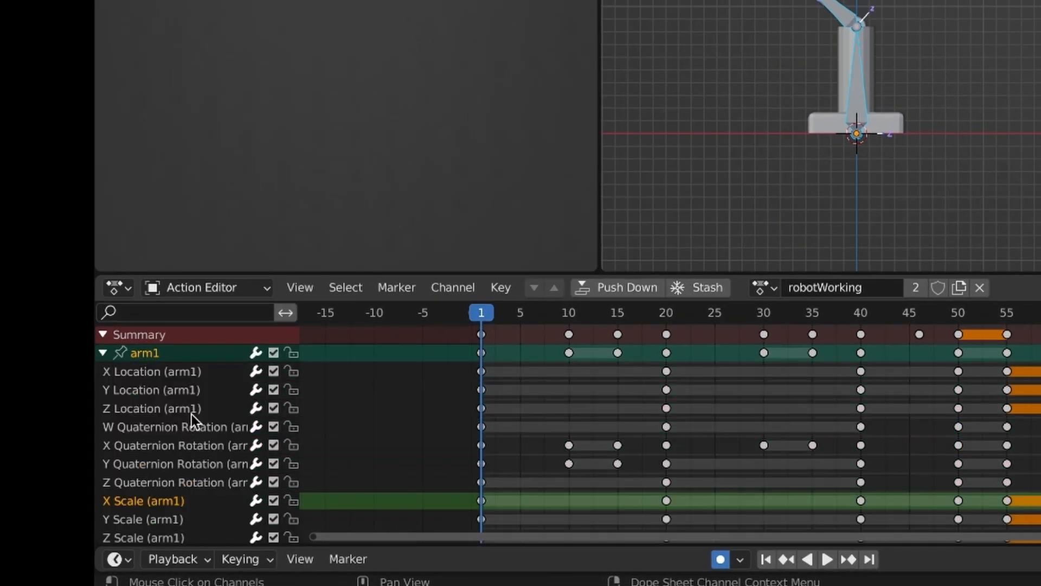
scroll(191, 415, "down", 1)
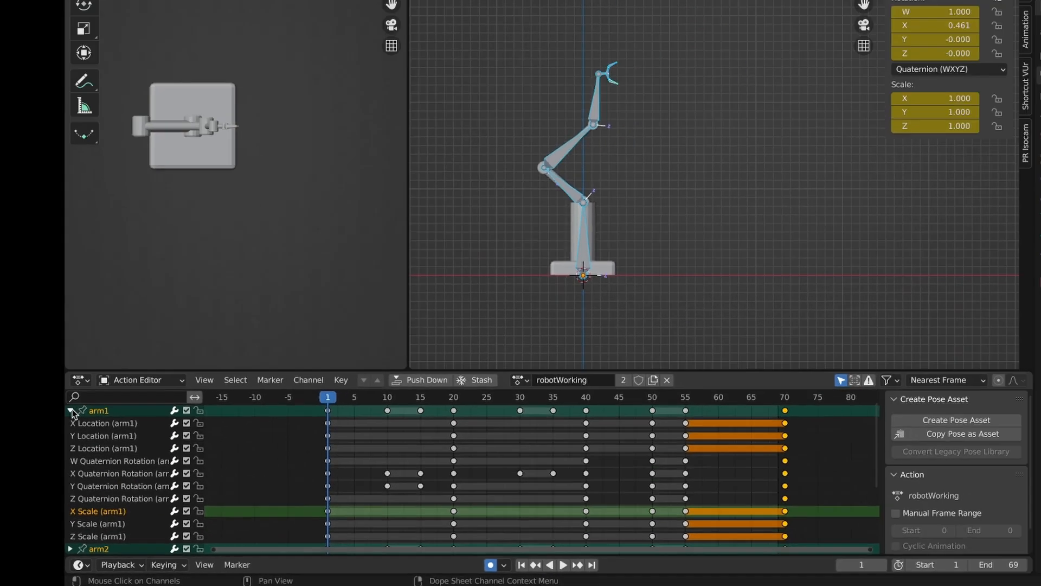
left_click(103, 332)
left_click(824, 102)
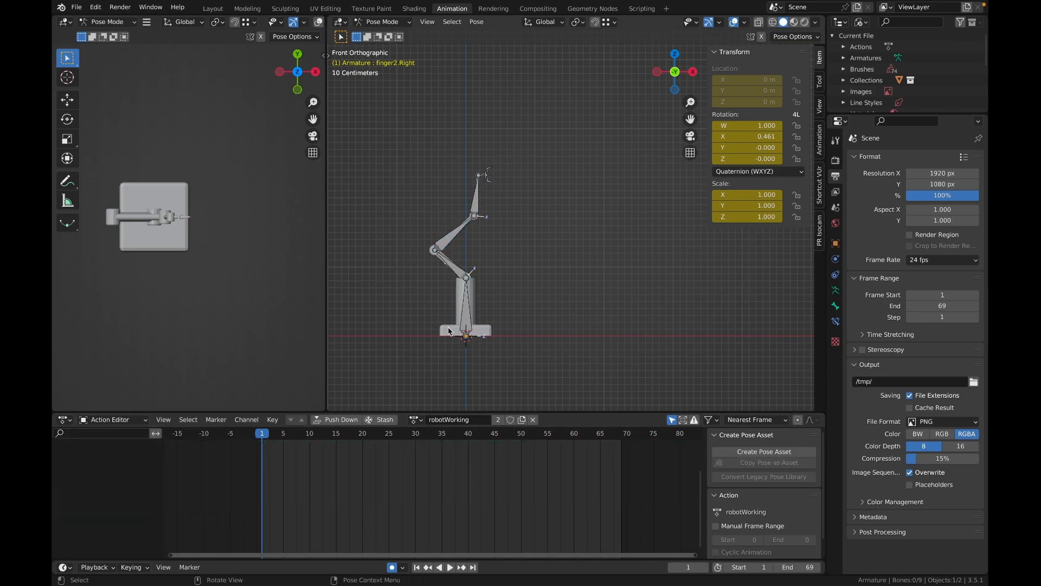
left_click(382, 21)
left_click(399, 33)
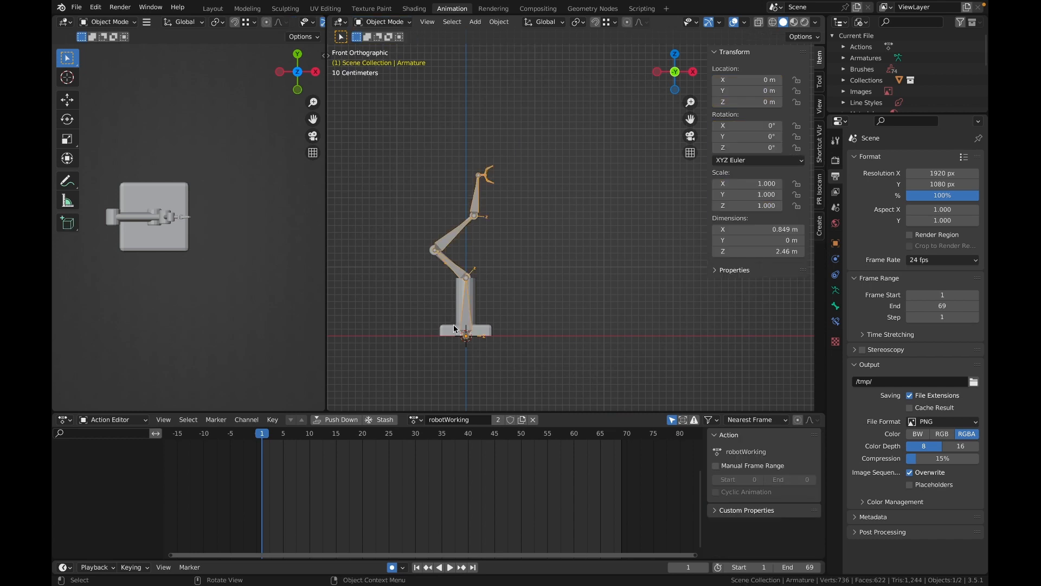
Step: Examine the armature's bones one by one in Edit Mode, from the main bone through the arms and hand to the right fingers
left_click(214, 9)
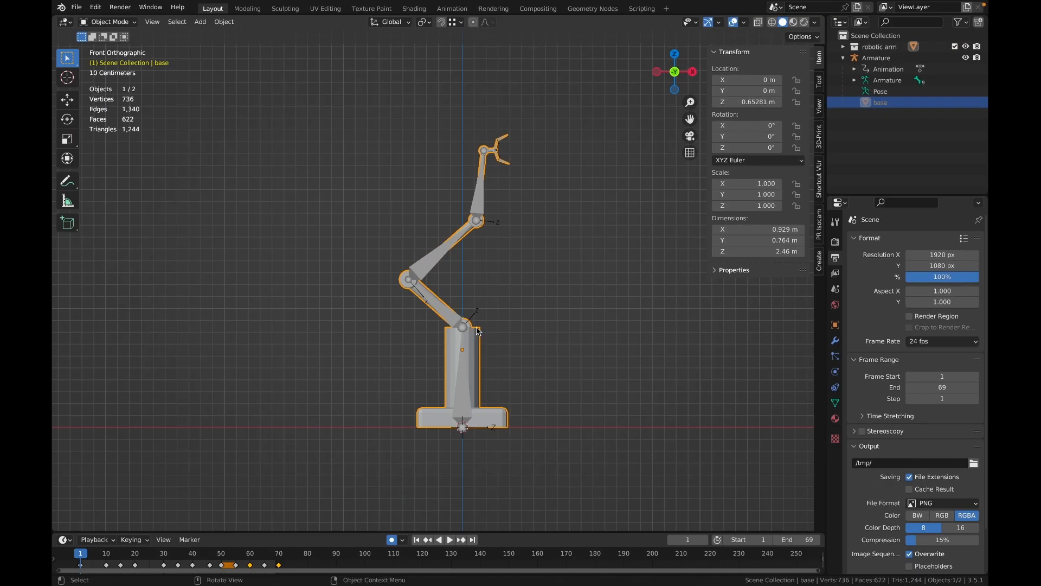
left_click(466, 384)
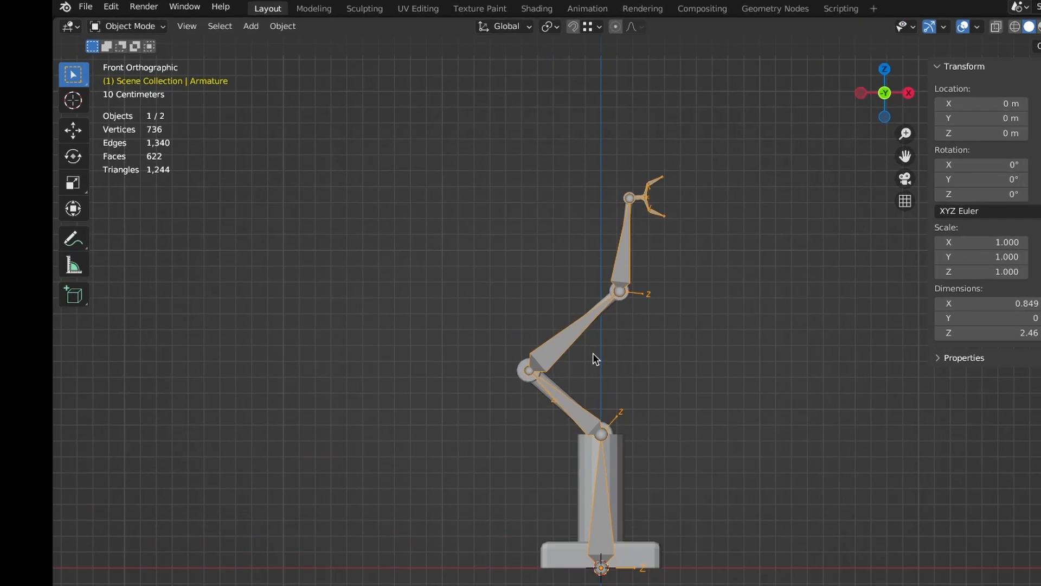
key("Tab")
left_click(351, 548)
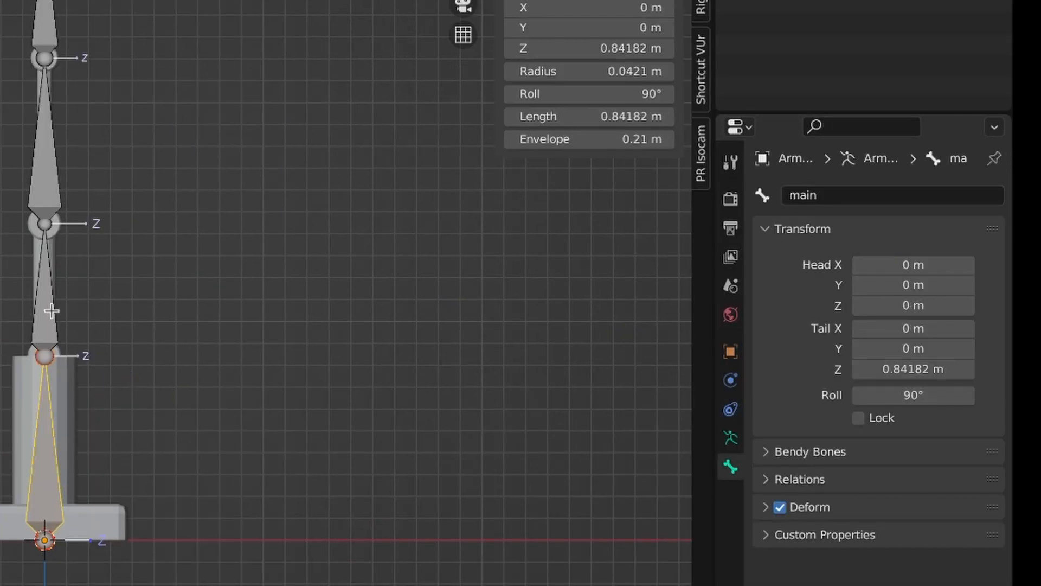
left_click(52, 311)
left_click(47, 147)
left_click(47, 22)
scroll(47, 22, "up", 7)
middle_click_drag(65, 10, 32, 543, "shift")
left_click(106, 1)
middle_click_drag(114, 1, 86, 181, "shift")
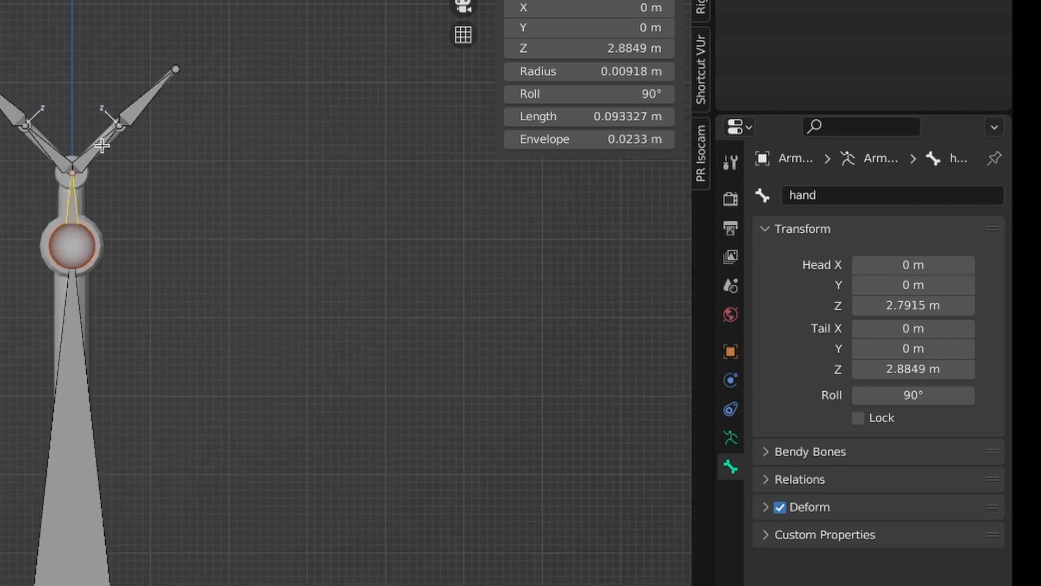
left_click(97, 142)
left_click(144, 97)
key("Tab")
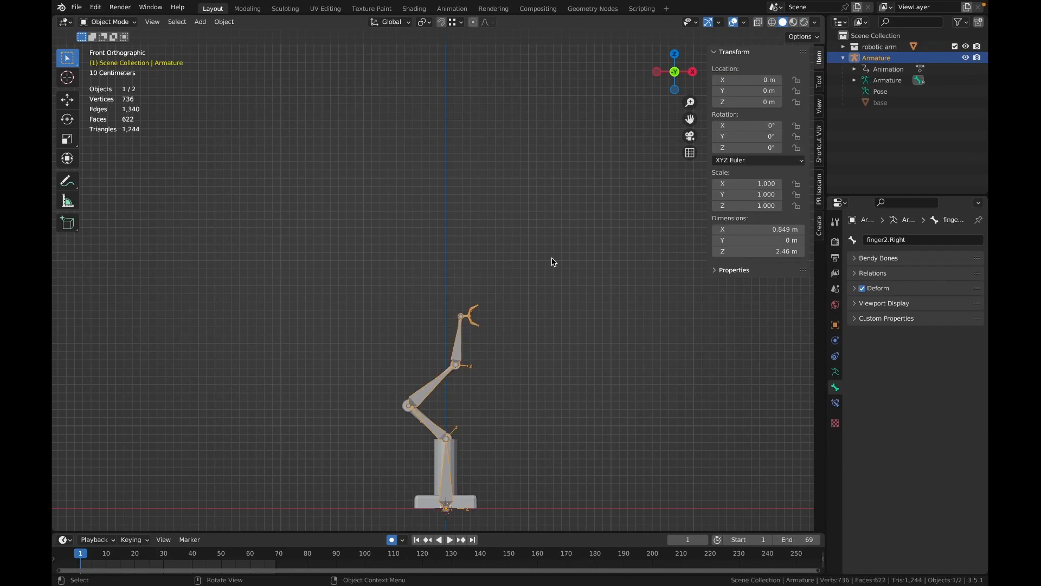
Step: Show the scene's output properties to check the frame rate and frame range
left_click_drag(690, 119, 691, 38)
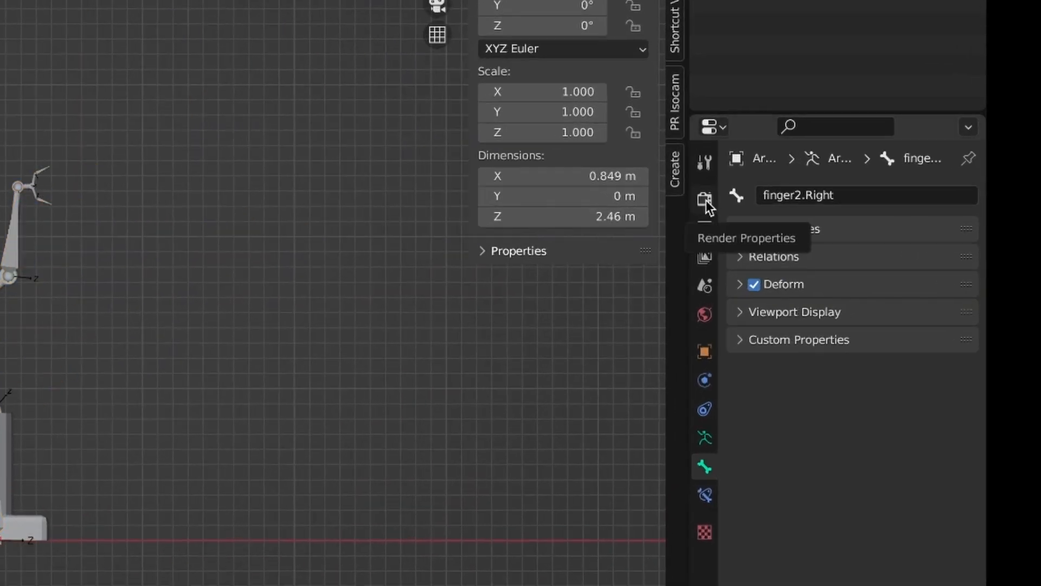
left_click(707, 227)
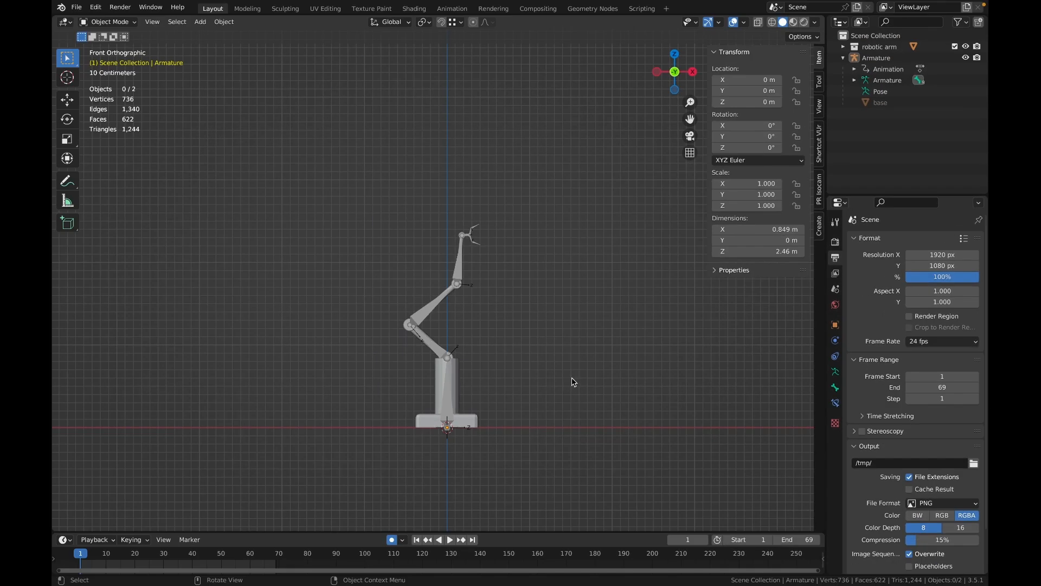
Step: Review the base mesh's UV layout and its robotic arm material nodes, and return to the Layout workspace
left_click(446, 380)
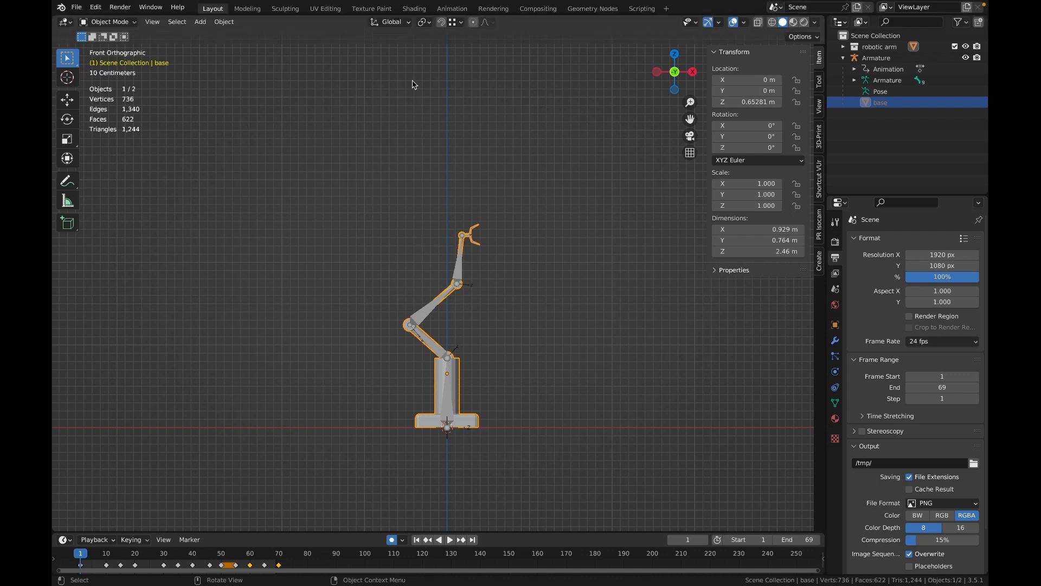
left_click(325, 8)
scroll(378, 357, "up", 5)
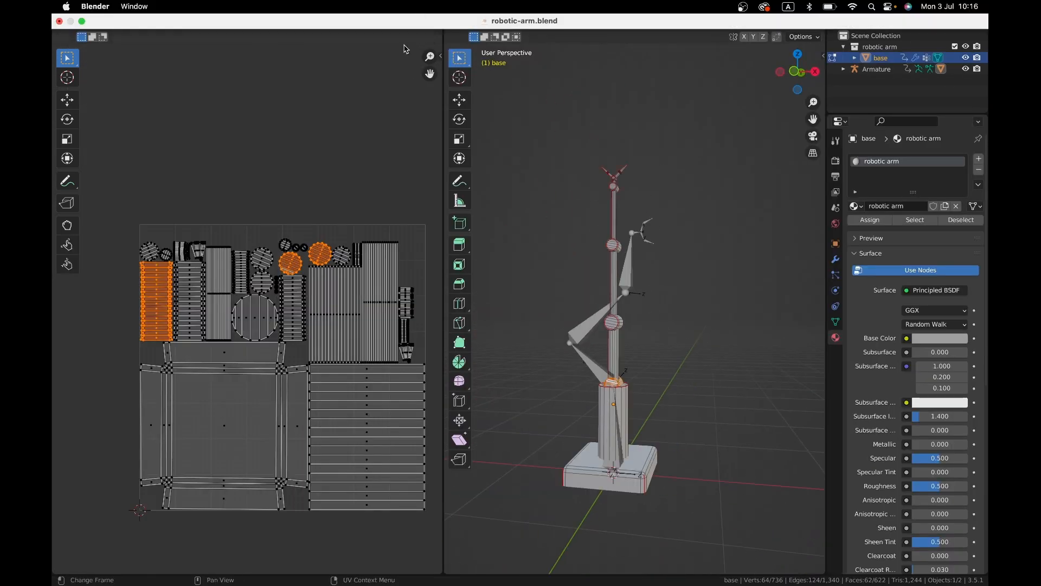
left_click(415, 8)
scroll(564, 287, "up", 4)
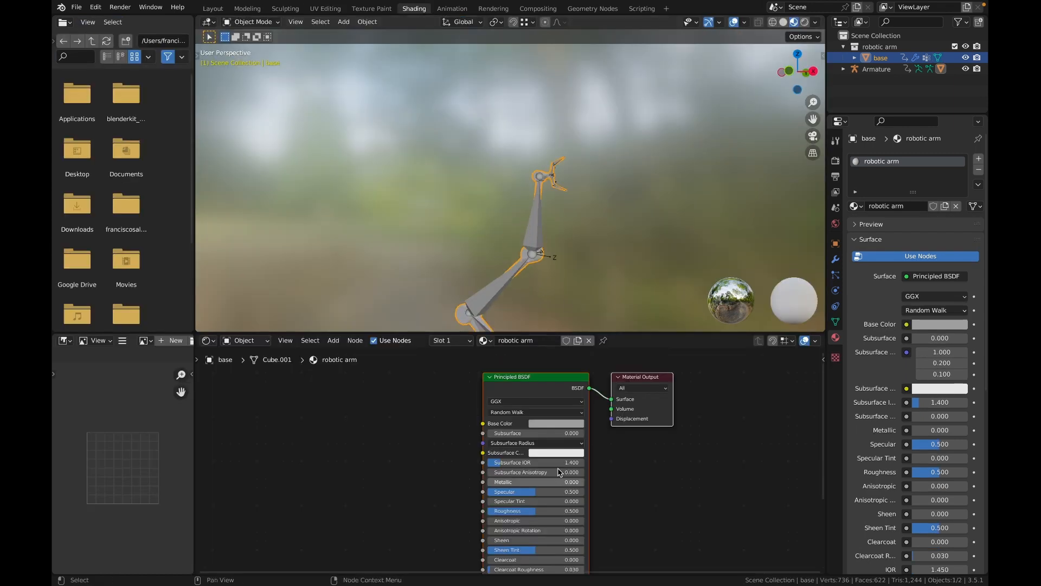
left_click(213, 8)
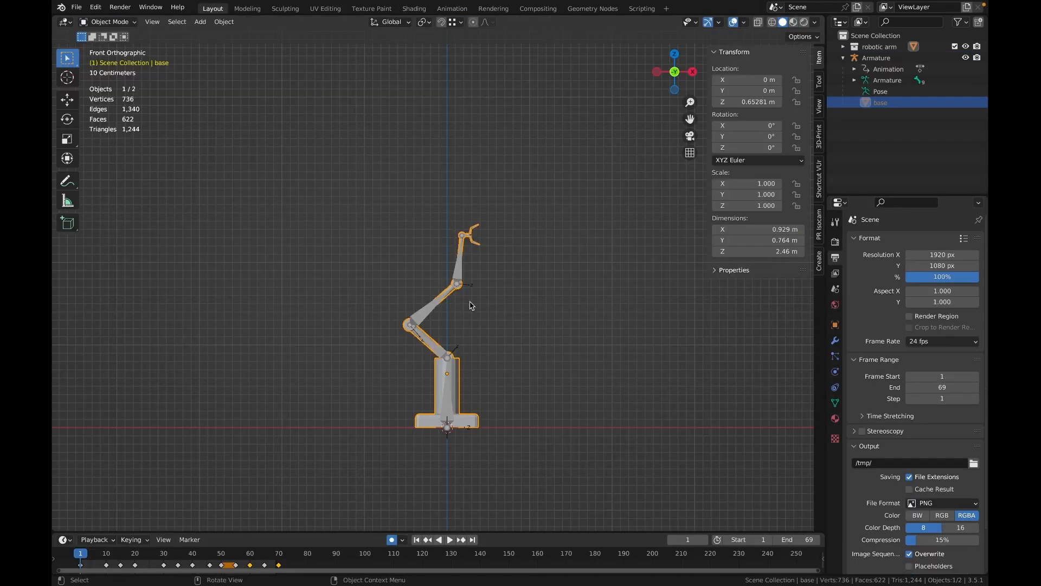
left_click(499, 349)
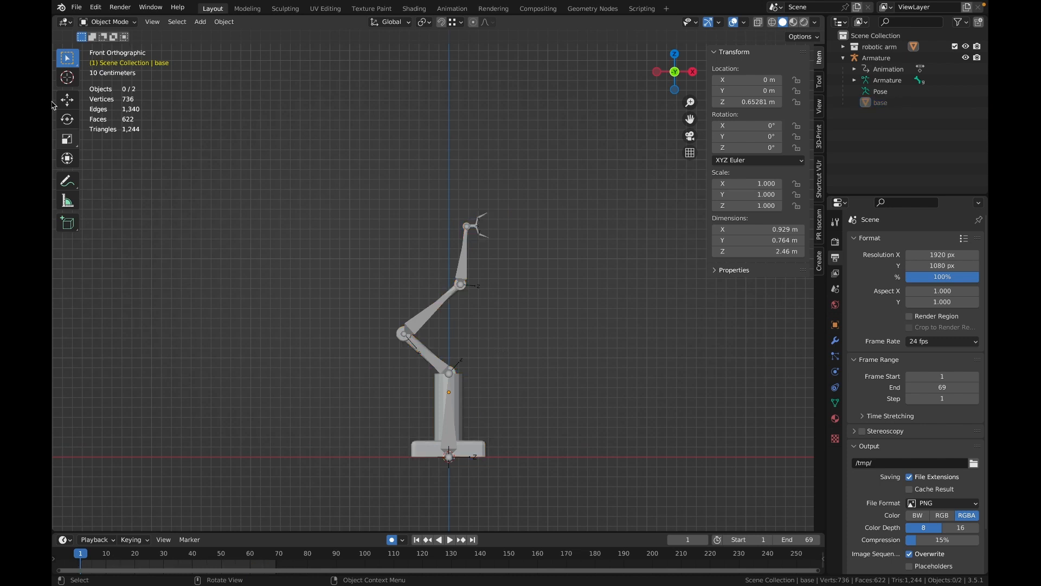
Step: Export the scene in FBX format as robotic-arm.fbx into the robotic arm folder
left_click(76, 7)
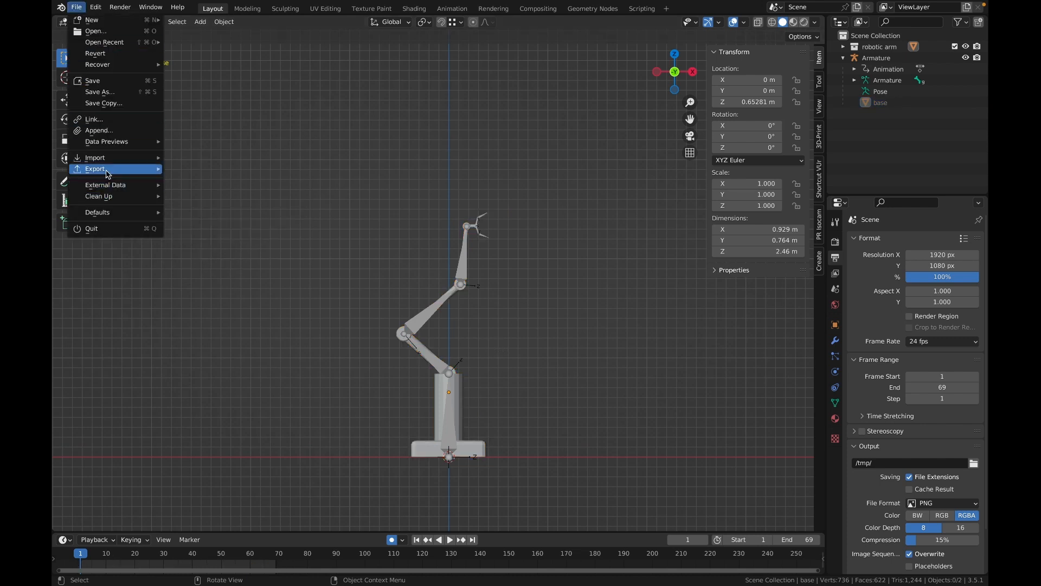
mouse_move(109, 168)
left_click(211, 271)
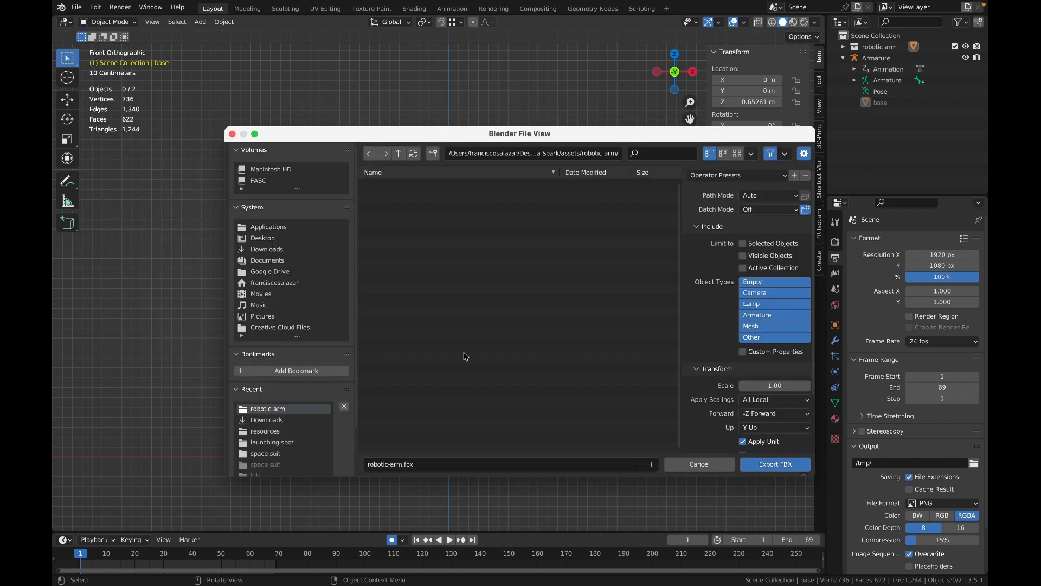
left_click(759, 467)
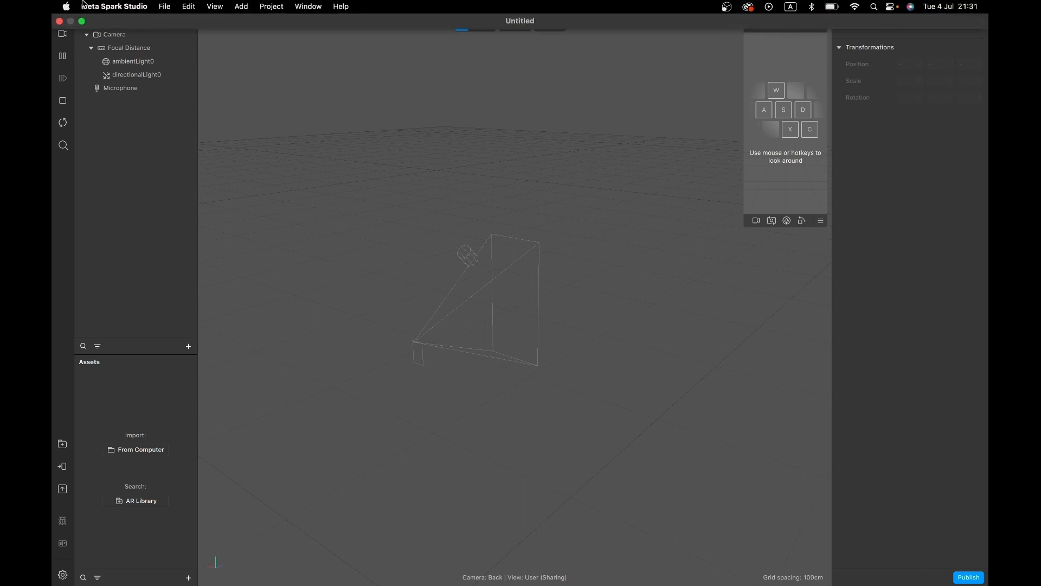
Step: Switch to Meta Spark Studio and check the General preferences for automatic scaling of imported 3D models
left_click(95, 7)
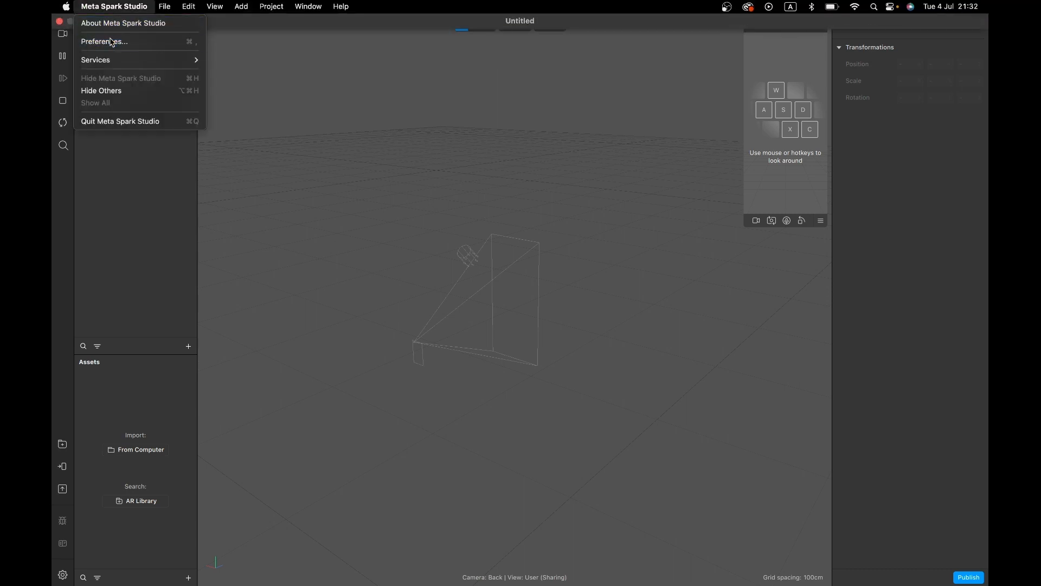
left_click(112, 43)
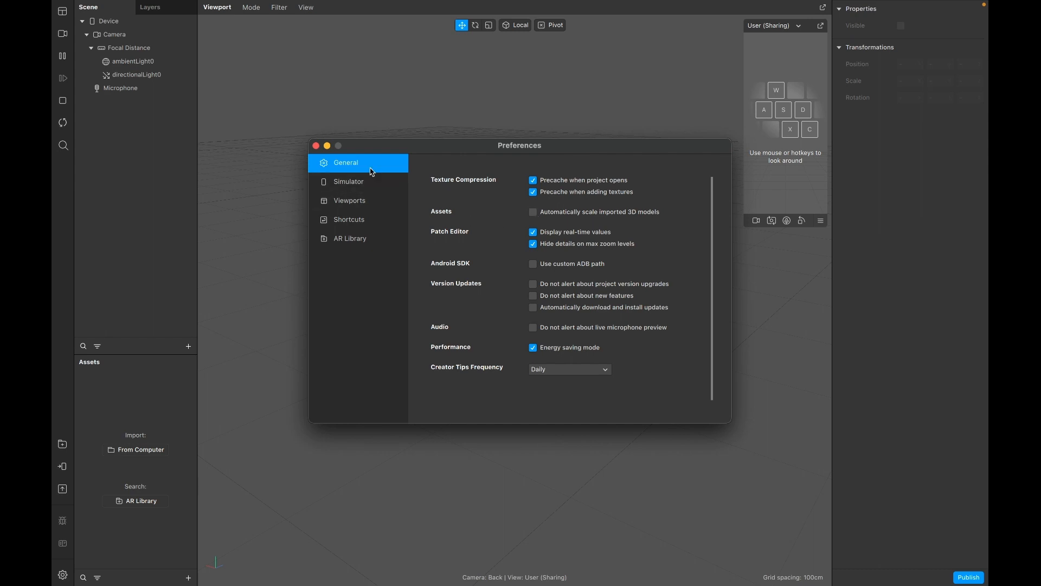
left_click(316, 147)
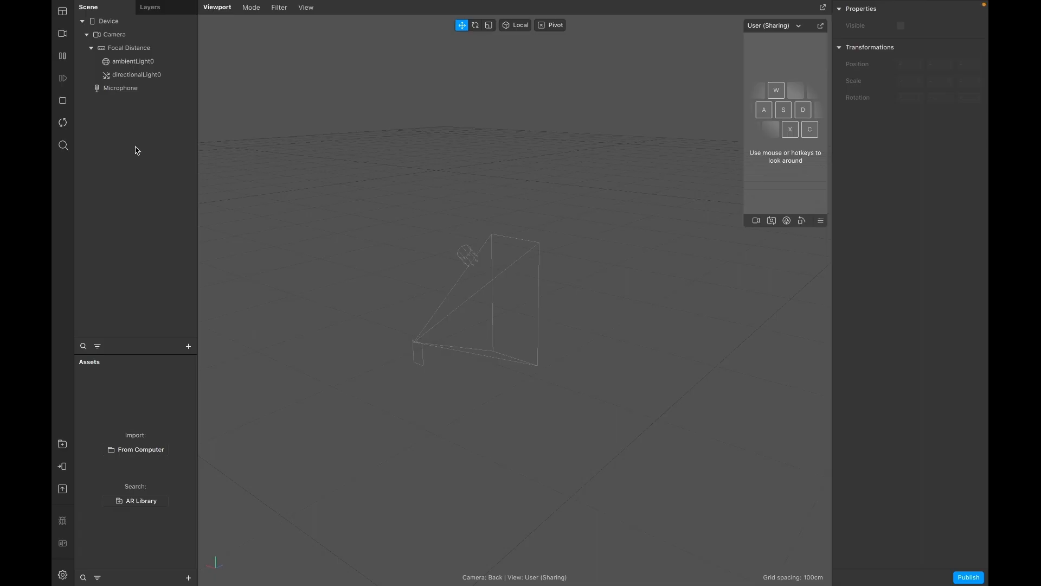
Step: Import robotic-arm.fbx from the computer into the project assets, keeping its name
left_click(136, 450)
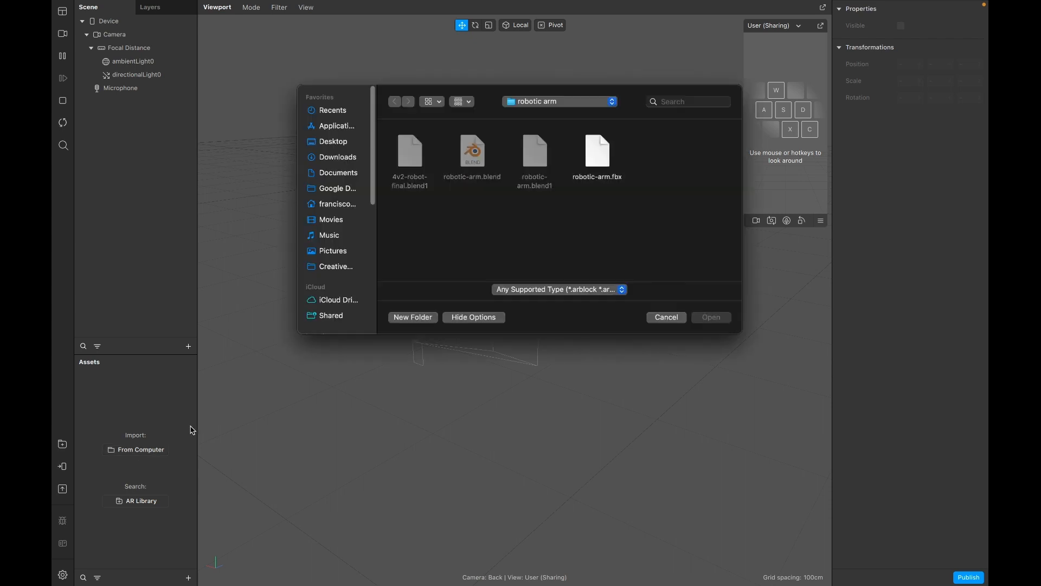
double_click(590, 153)
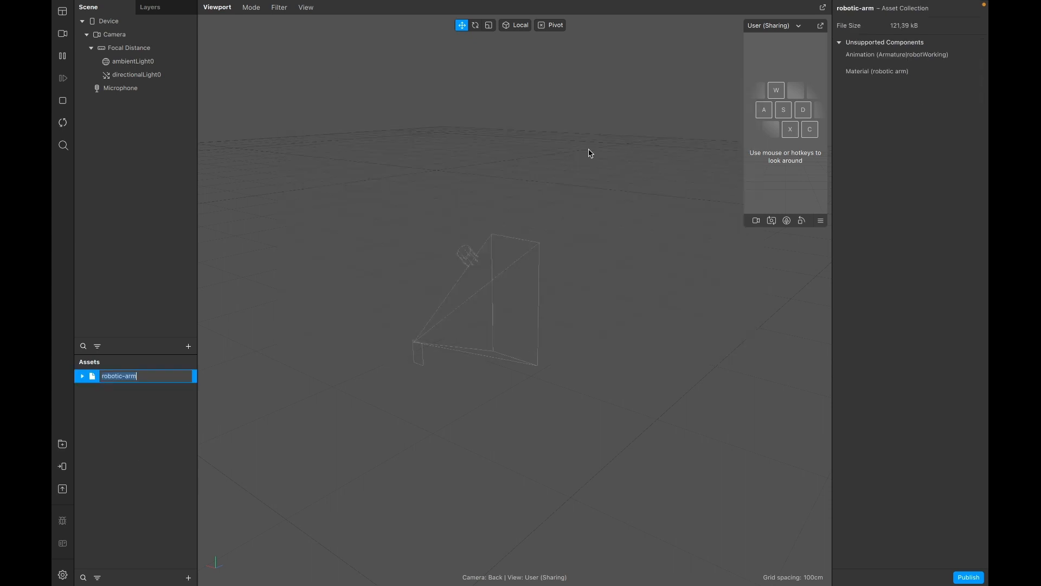
left_click(145, 402)
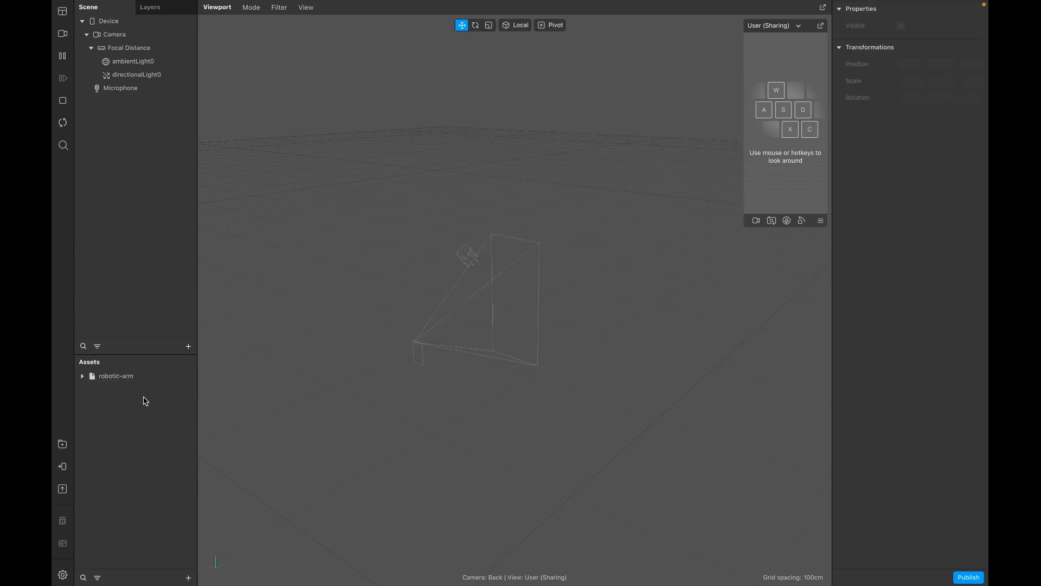
Step: Add a Plane Tracker to the scene and place the robotic-arm asset inside it as a child
left_click(188, 346)
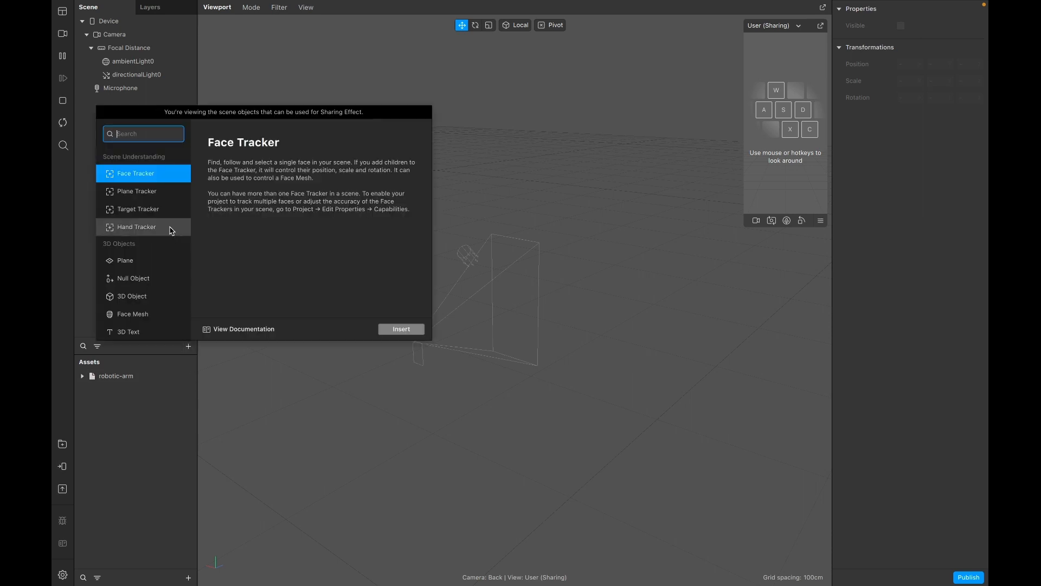
double_click(168, 192)
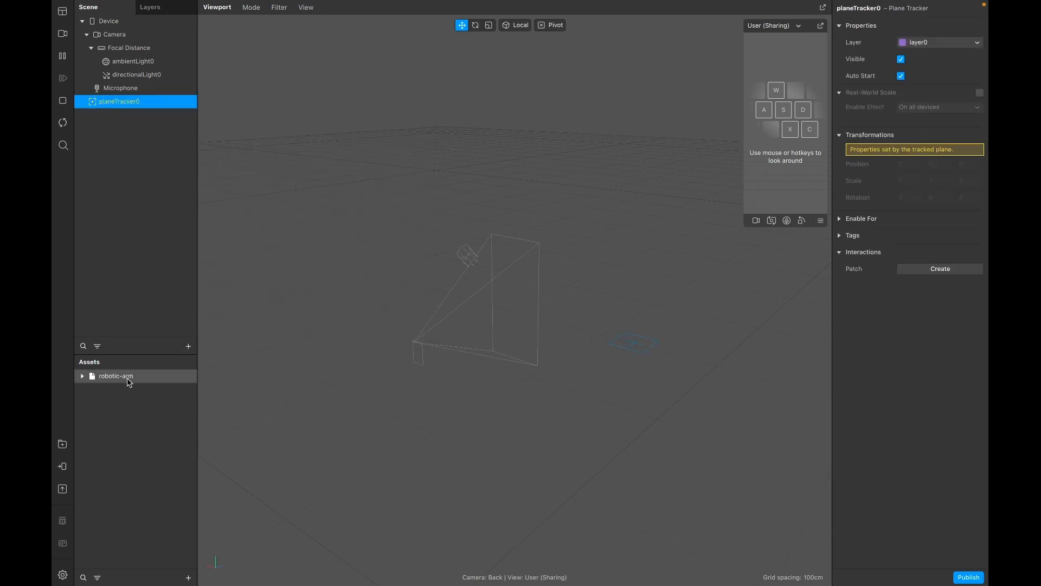
left_click_drag(129, 382, 152, 106)
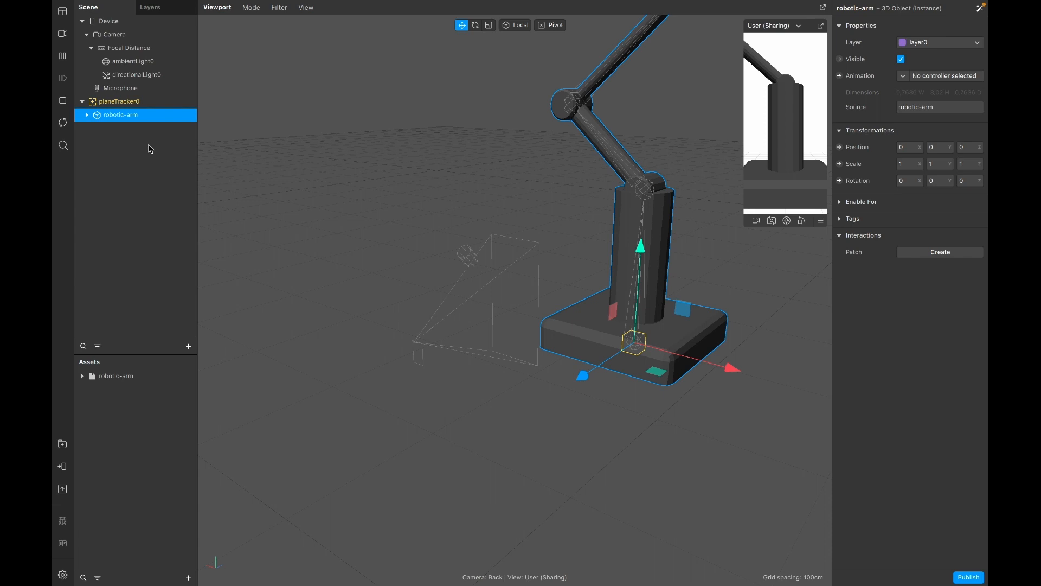
Step: Create a new animation playback controller for the robotic-arm object and turn off its Play option
left_click(903, 76)
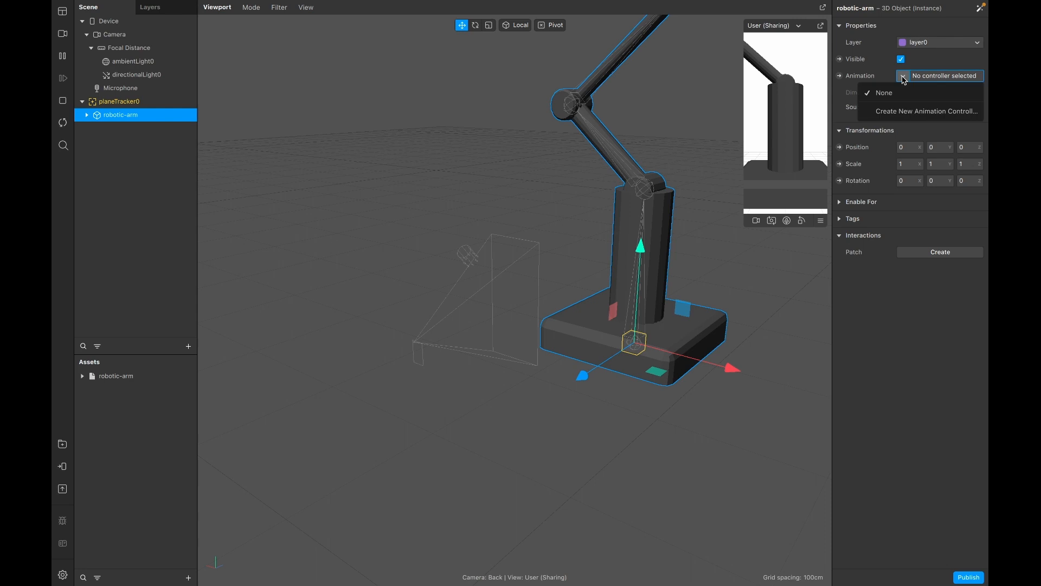
left_click(904, 111)
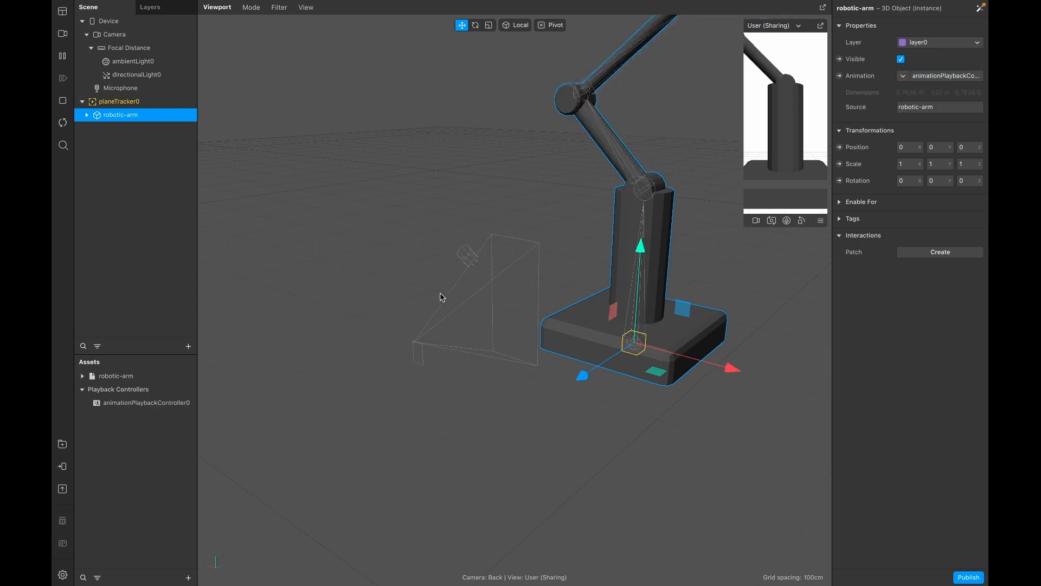
left_click(152, 407)
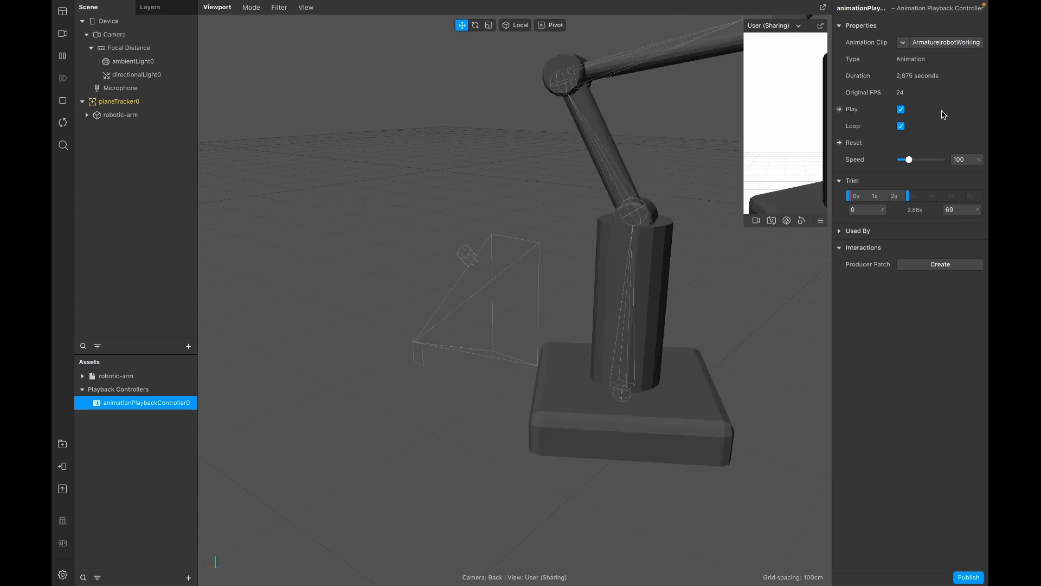
left_click(902, 110)
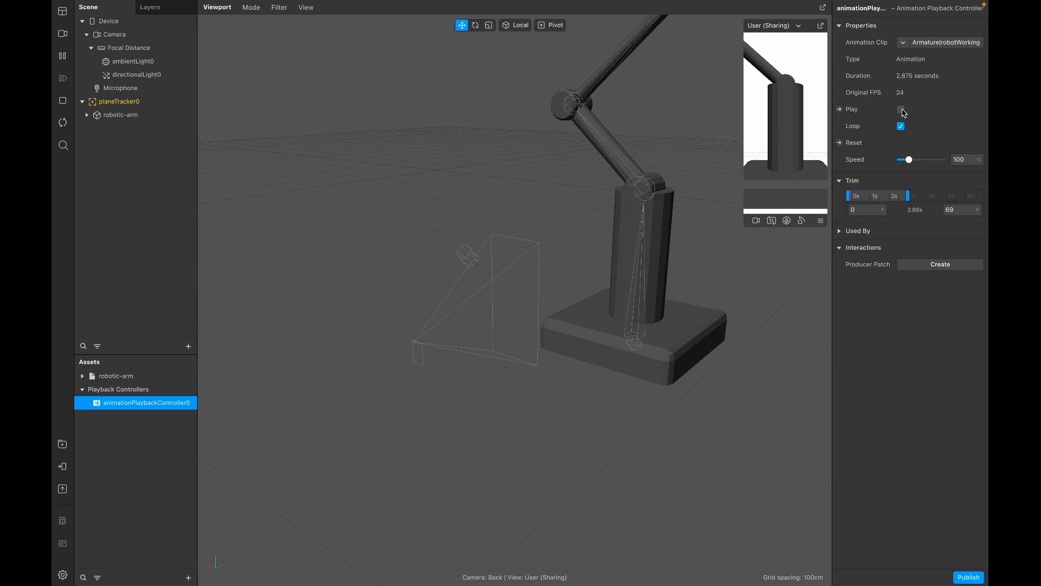
Step: Show the Patch Editor and enlarge both its area and the simulator preview
left_click(63, 11)
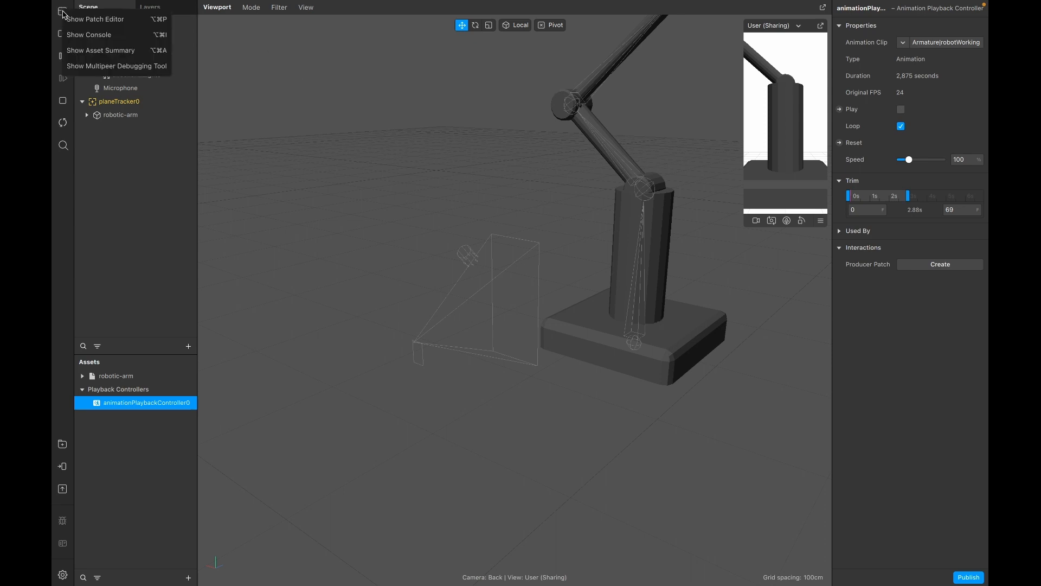
left_click(86, 19)
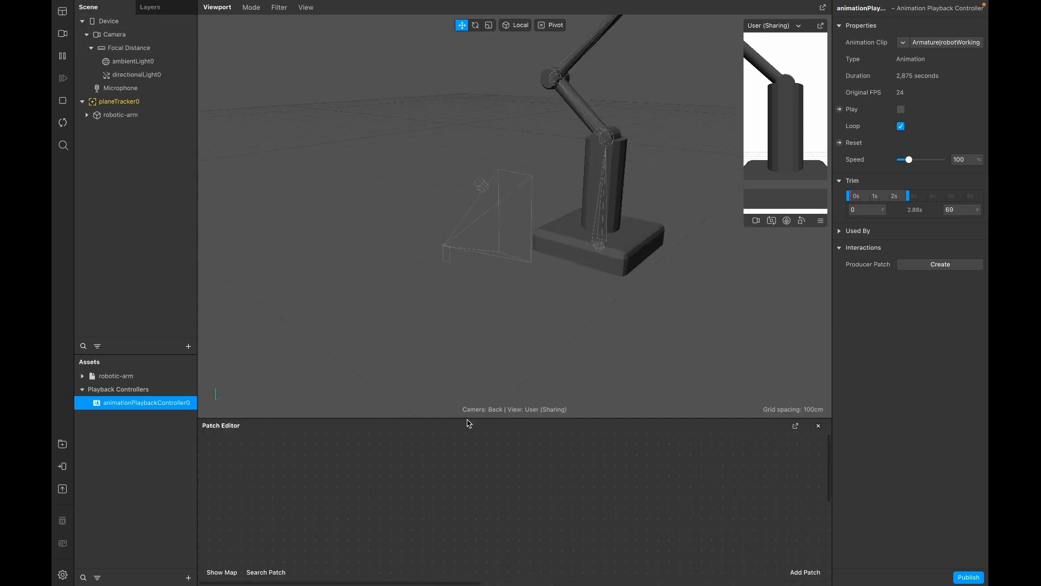
left_click_drag(469, 419, 490, 293)
left_click_drag(743, 226, 722, 257)
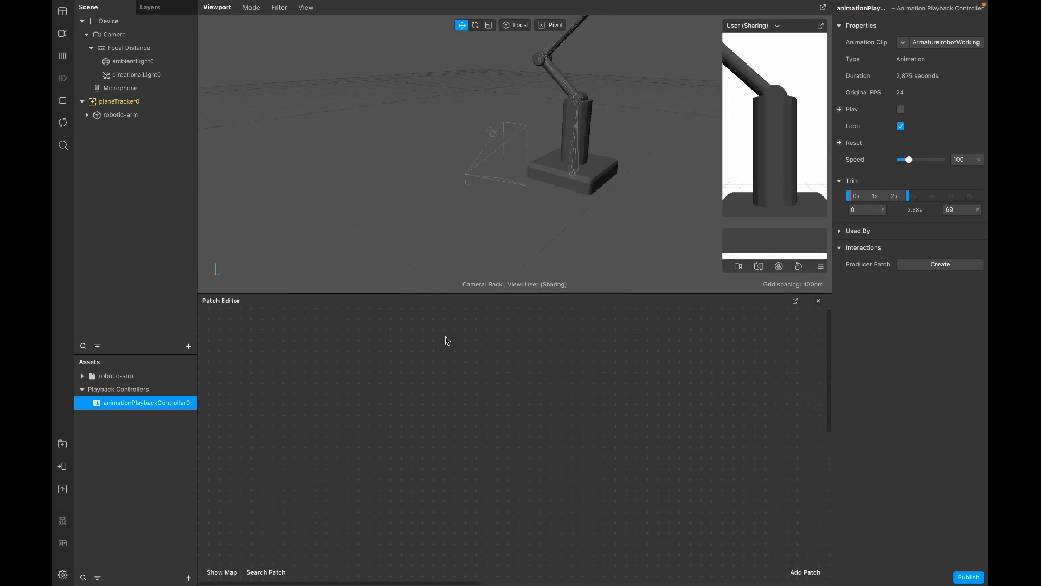
Step: Create 3D Position, 3D Scale and 3D Rotation patches for robotic-arm and stack them in the Patch Editor
left_click(116, 115)
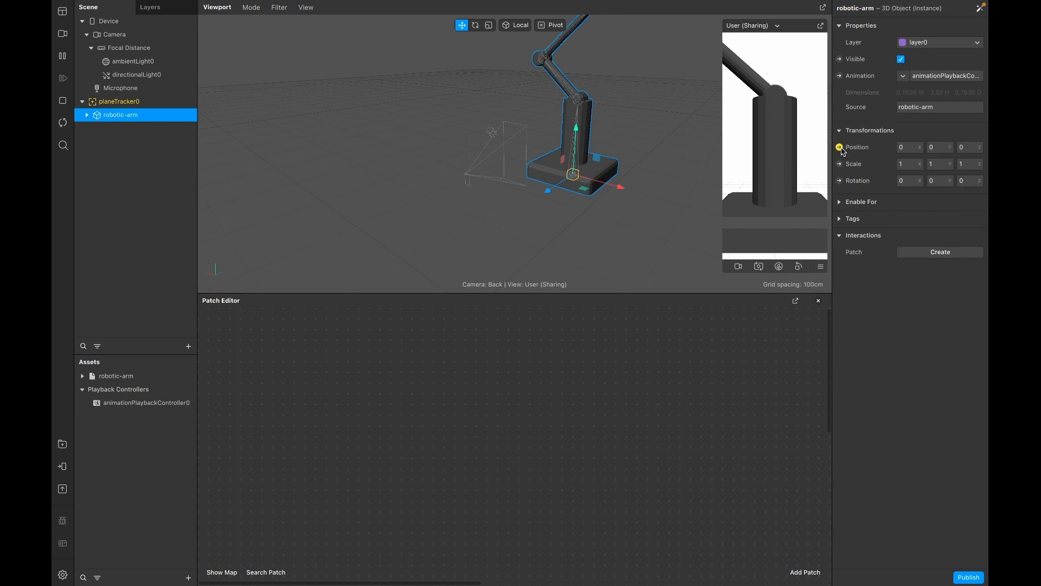
left_click(839, 147)
left_click_drag(620, 453, 667, 355)
left_click(839, 164)
left_click_drag(615, 455, 660, 401)
left_click(840, 180)
left_click_drag(625, 460, 671, 447)
left_click(517, 395)
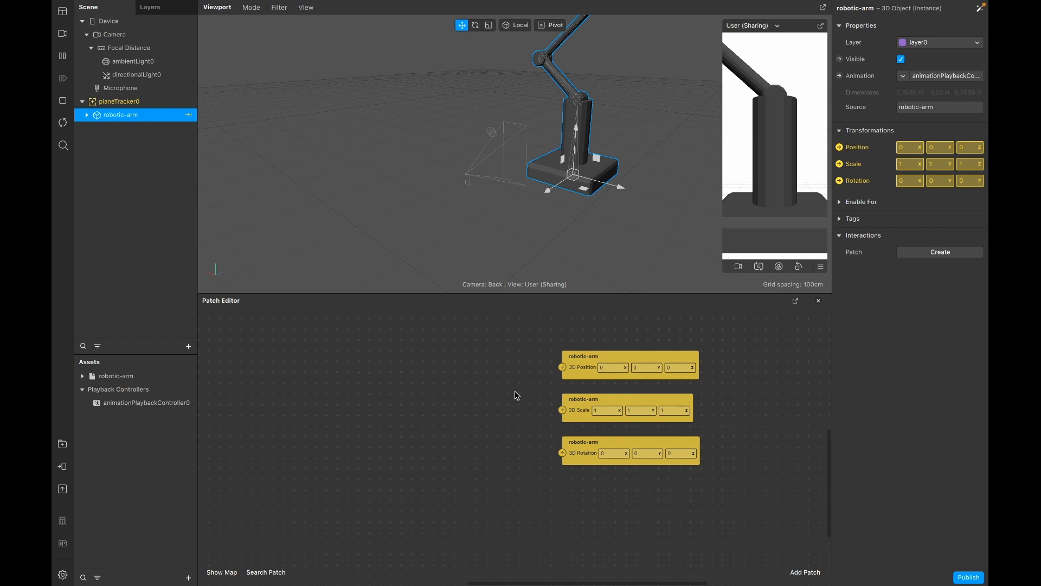
Step: Add a Screen Pan patch to the left of the robotic-arm property patches
right_click(301, 367)
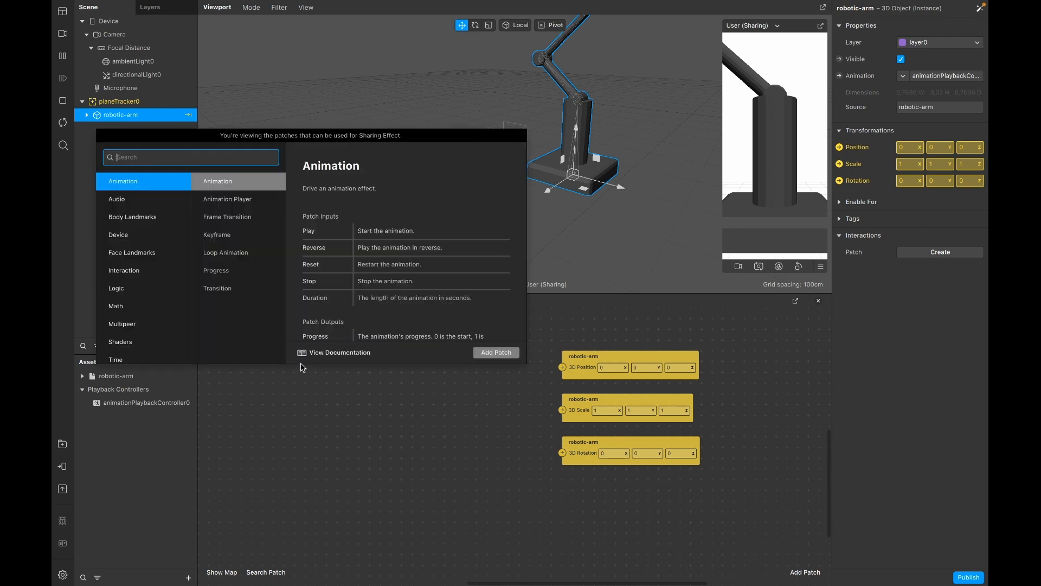
type("scree")
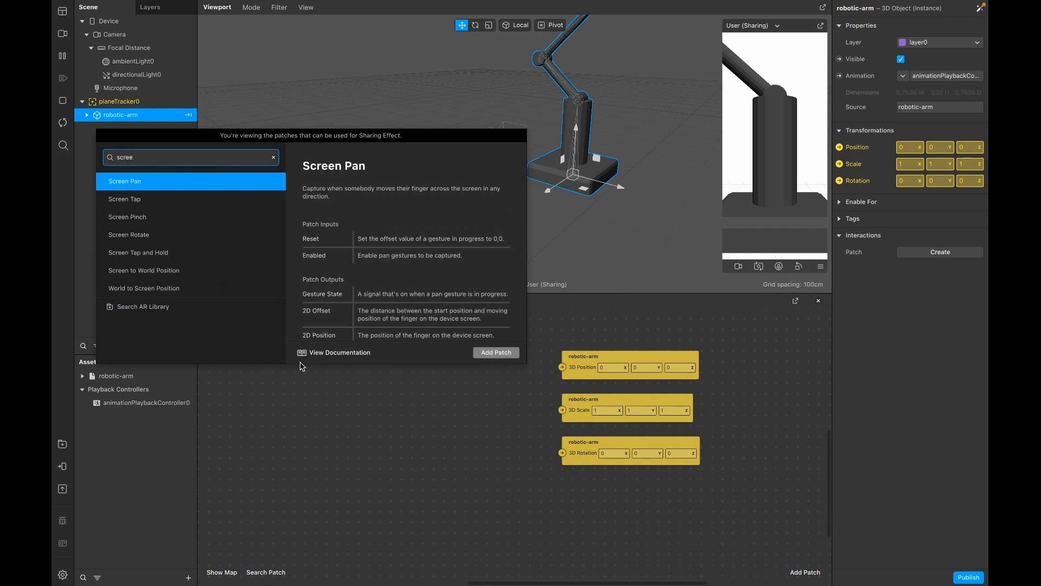
key("Return")
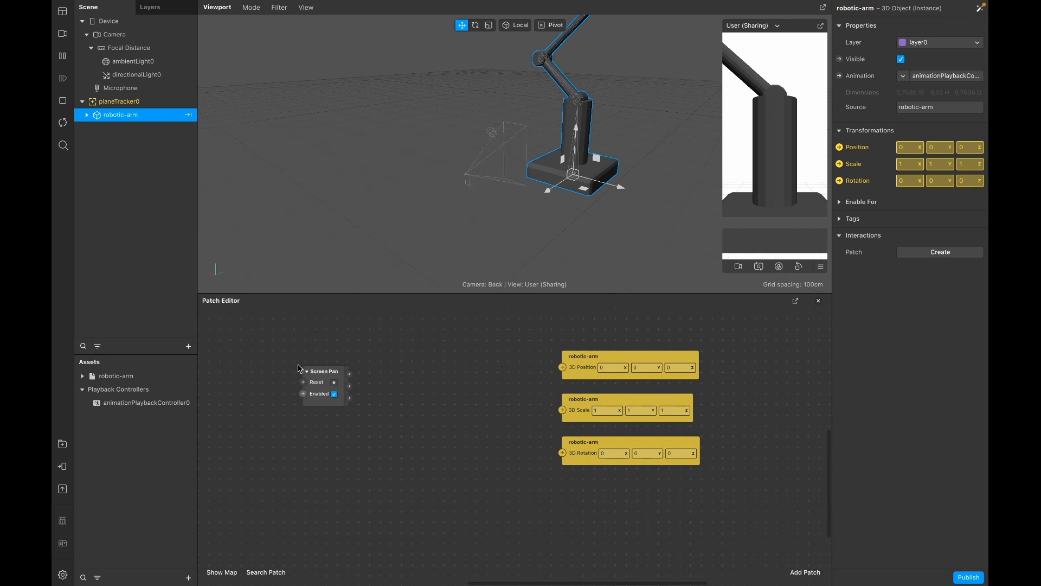
left_click(325, 380)
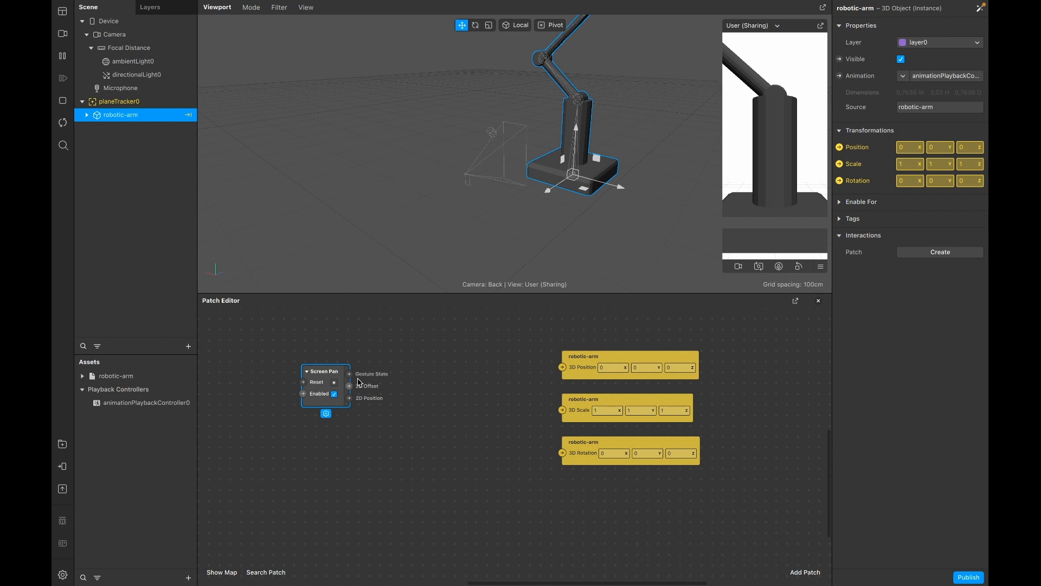
Step: Add a Divide patch fed by the 2D Offset output of Screen Pan and set its type to Vector 2
left_click_drag(351, 386, 377, 371)
type("divi")
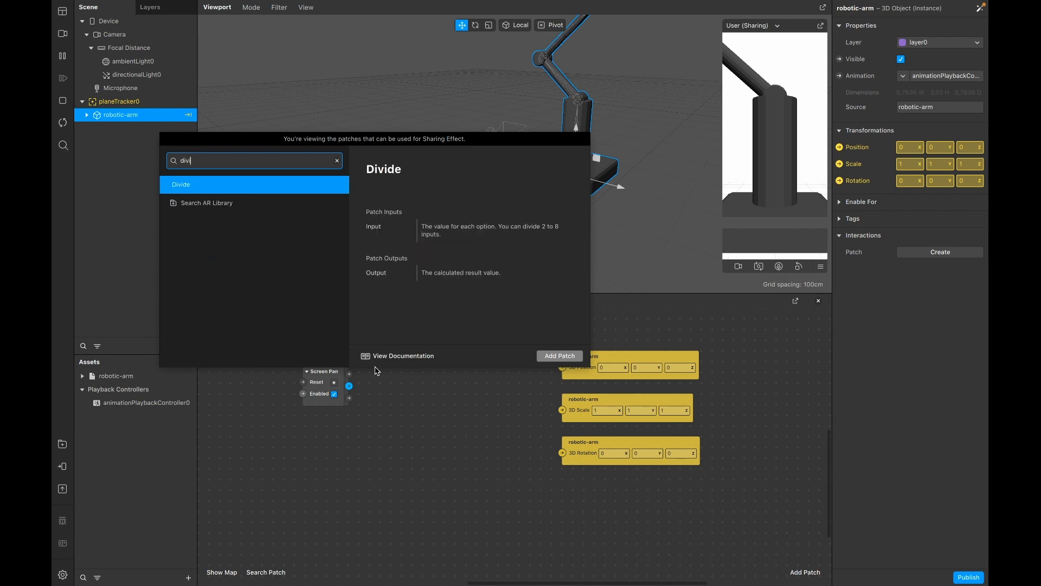
key("Return")
left_click(402, 379)
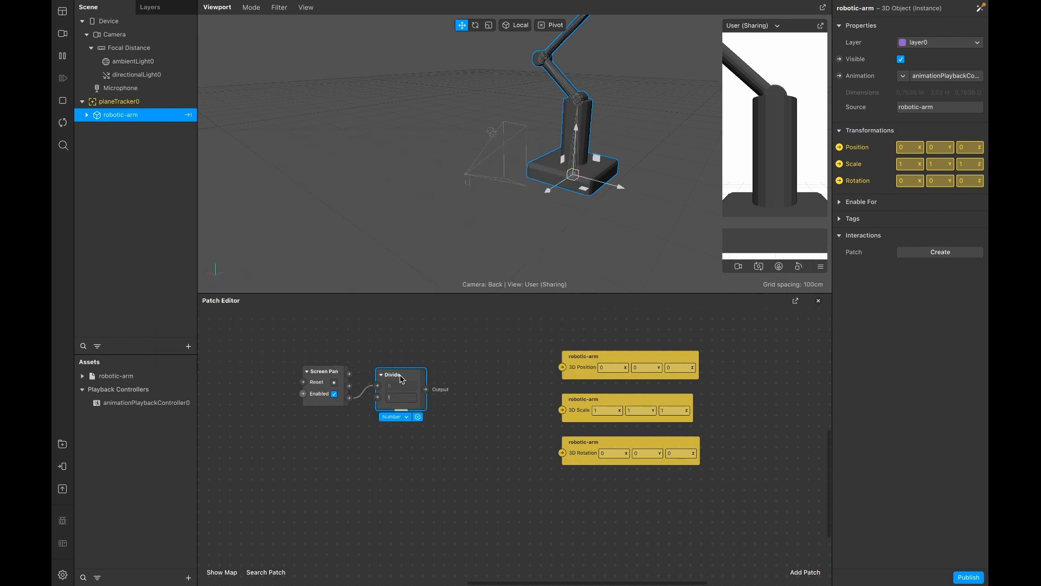
left_click(407, 417)
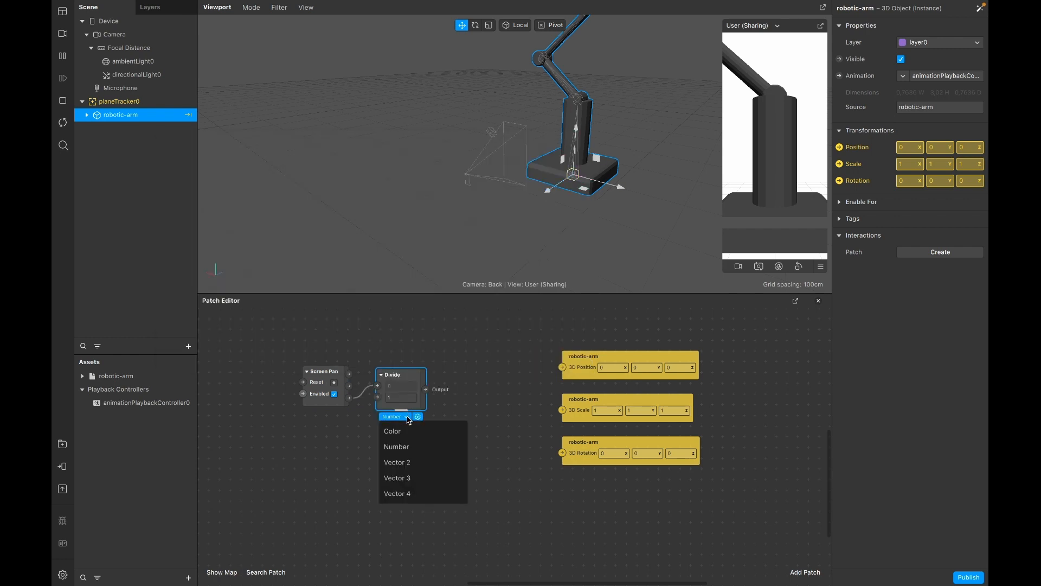
left_click(408, 463)
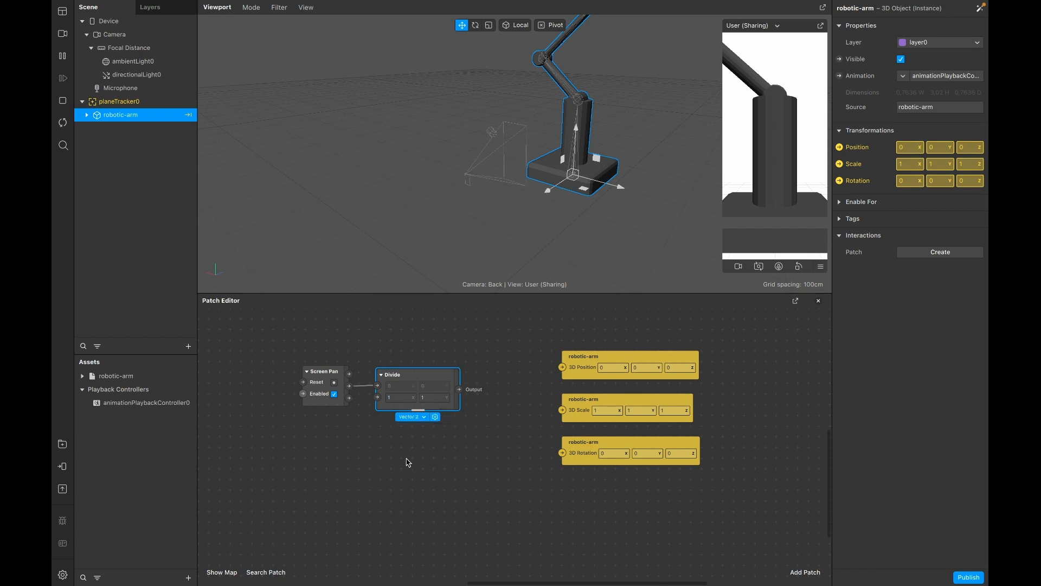
Step: Set both divisor values of the Divide patch to 900
left_click(405, 397)
key("Return")
left_click(425, 398)
type("900")
key("Return")
Step: Add an Unpack patch and set its type to Vector 2
double_click(460, 422)
type("unpack")
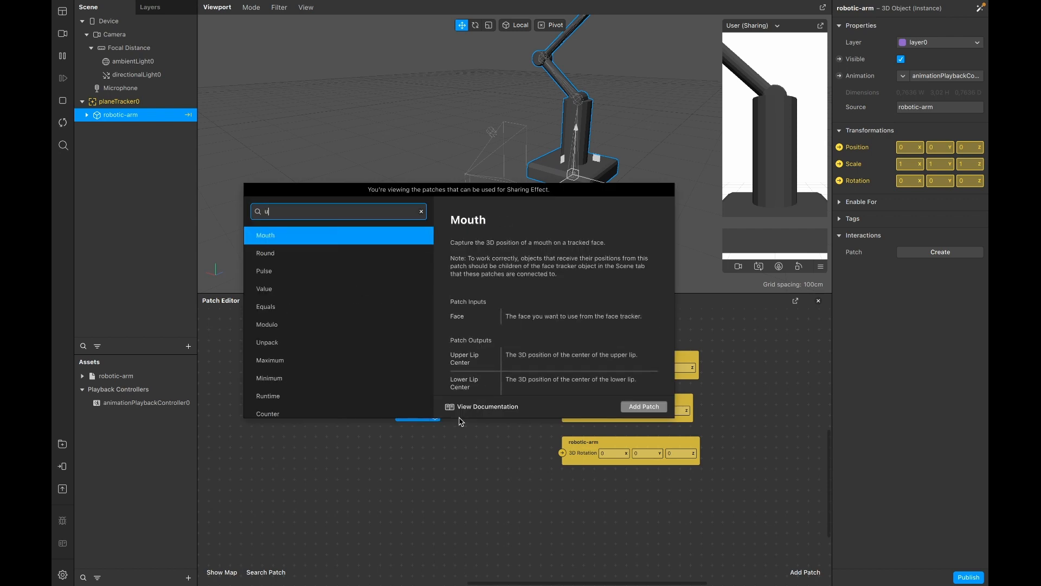
key("Return")
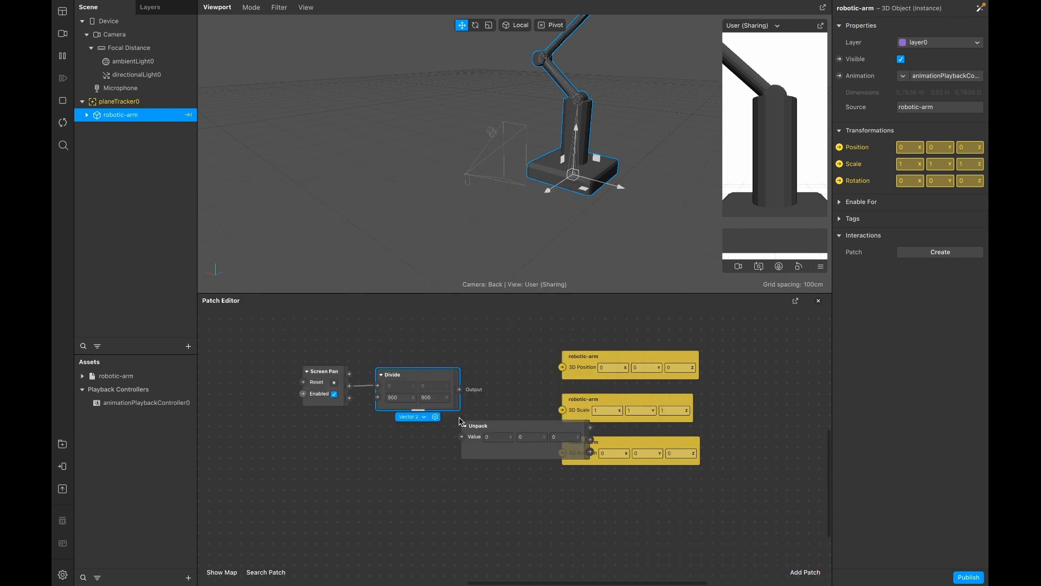
left_click(477, 433)
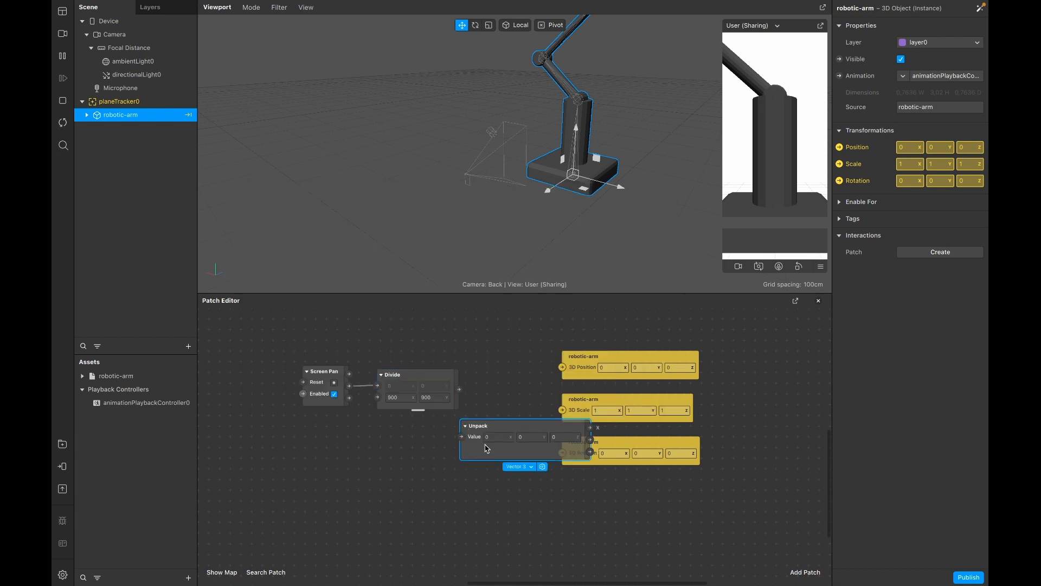
left_click(532, 462)
left_click(527, 477)
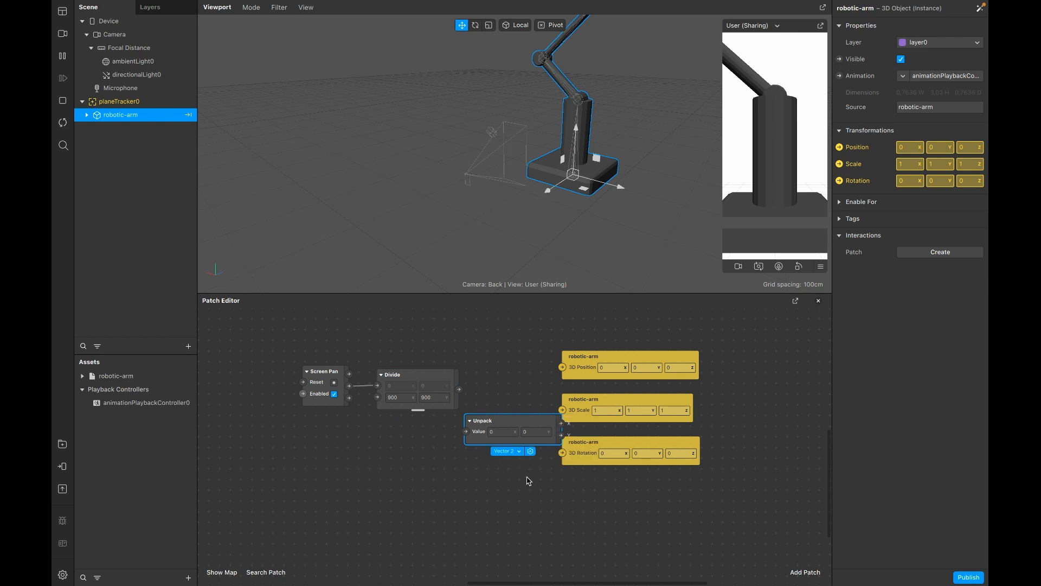
Step: Connect the Divide output to Unpack and line up the pan patches in a row, with the 3D Position patch farther right
left_click_drag(516, 422, 516, 379)
left_click_drag(296, 359, 464, 416)
left_click_drag(404, 375, 353, 345)
left_click_drag(494, 376, 472, 343)
left_click_drag(408, 360, 449, 347)
left_click_drag(612, 352, 686, 352)
Step: Add a Pack patch taking the Unpack outputs into its first and third inputs, and connect it to the robotic-arm 3D Position
double_click(529, 378)
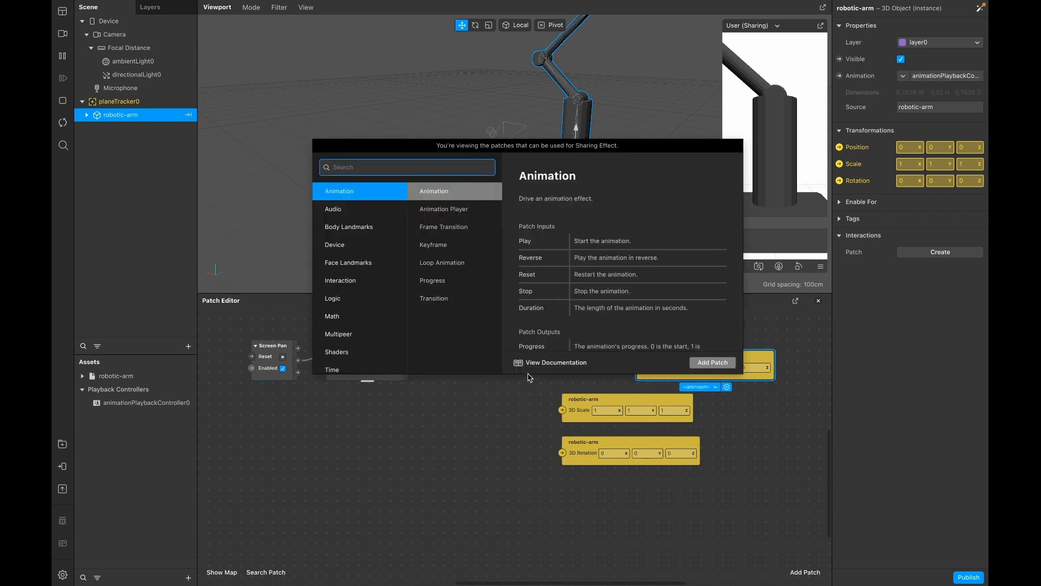
type("pack")
key("Return")
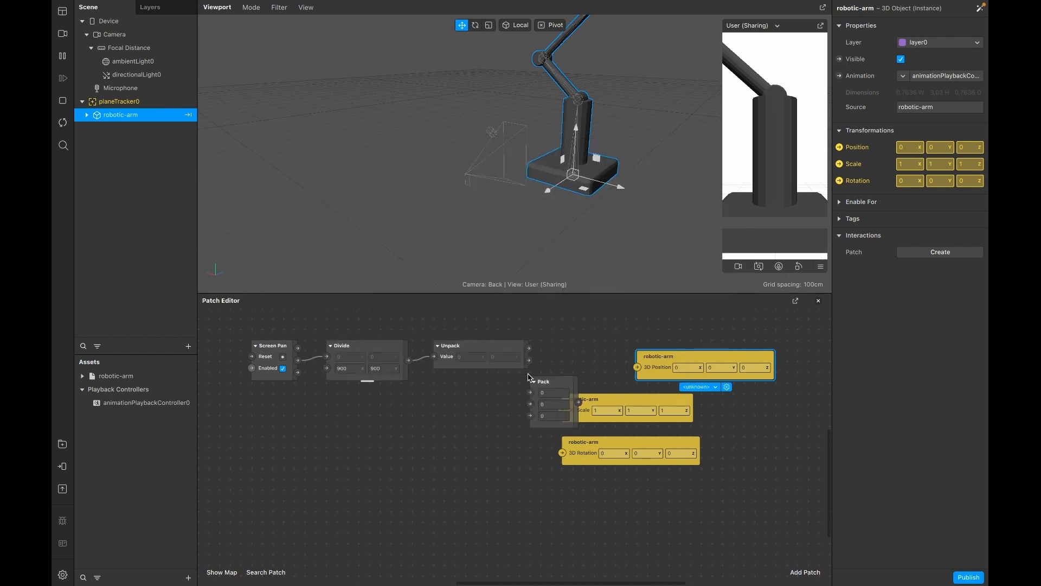
left_click_drag(554, 387, 638, 368)
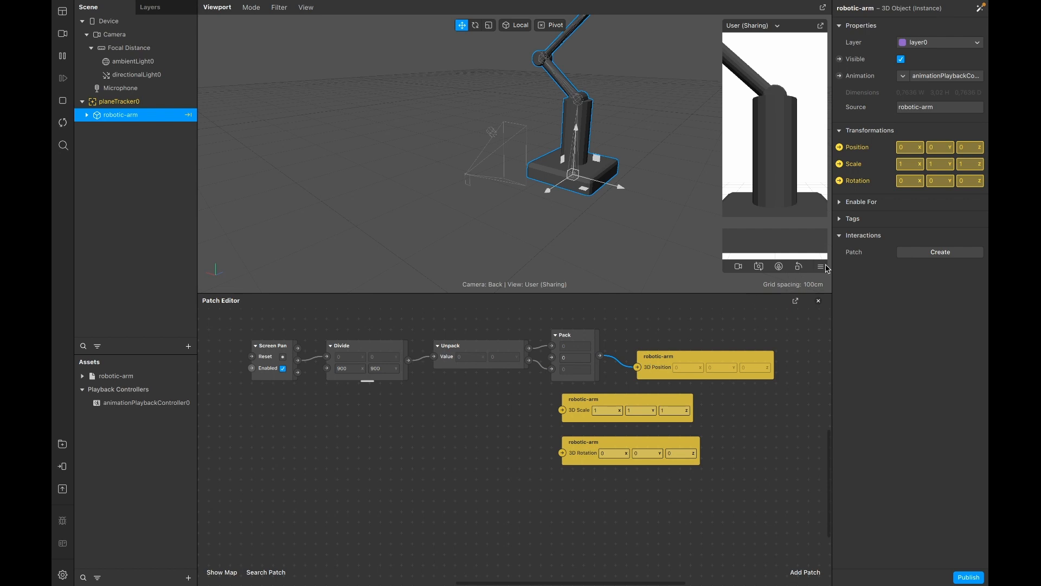
Step: Turn on touch simulation in the preview, test panning the robotic arm, and restart the effect
left_click(821, 266)
left_click(828, 270)
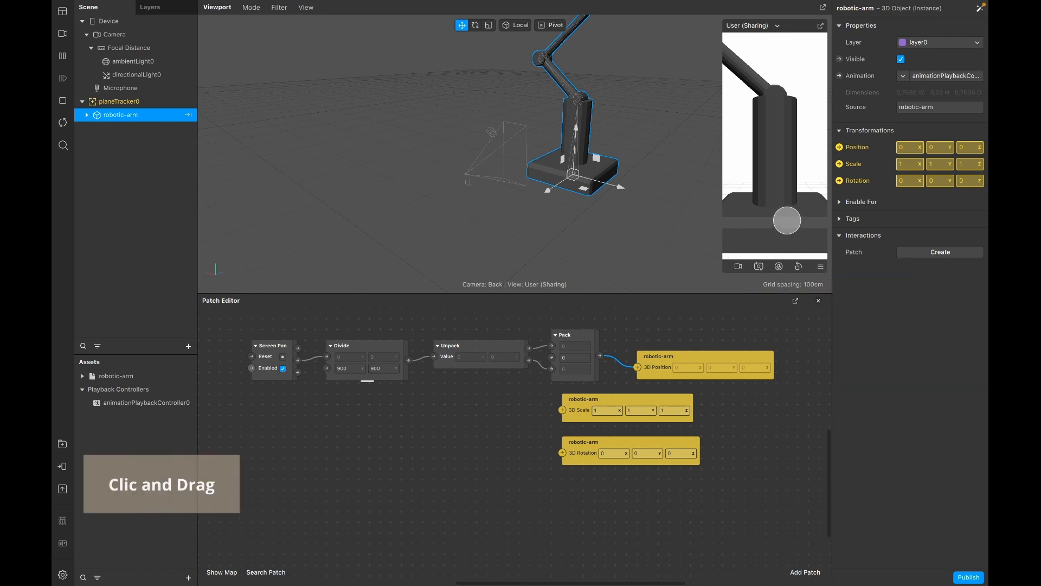
mouse_move(786, 221)
left_mouse_down()
mouse_move(765, 234)
mouse_move(799, 191)
mouse_move(809, 202)
mouse_move(791, 213)
mouse_move(739, 225)
mouse_move(780, 174)
mouse_move(807, 198)
mouse_move(795, 211)
left_mouse_up()
left_click(62, 124)
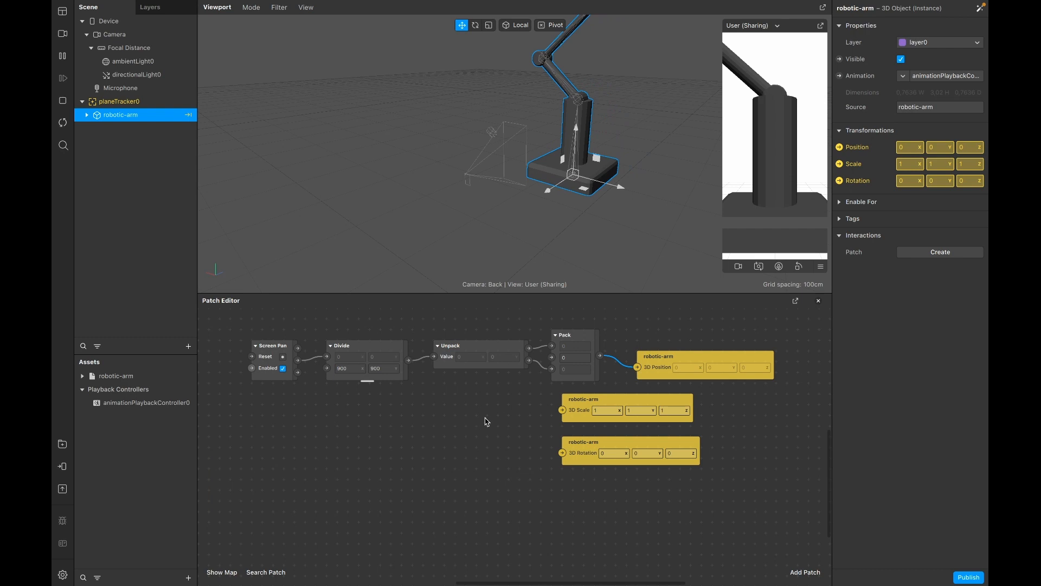
Step: Shift the 3D Scale and 3D Rotation patches to make room and add a Screen Pinch patch
left_click_drag(636, 467, 645, 426)
left_click(531, 439)
double_click(400, 425)
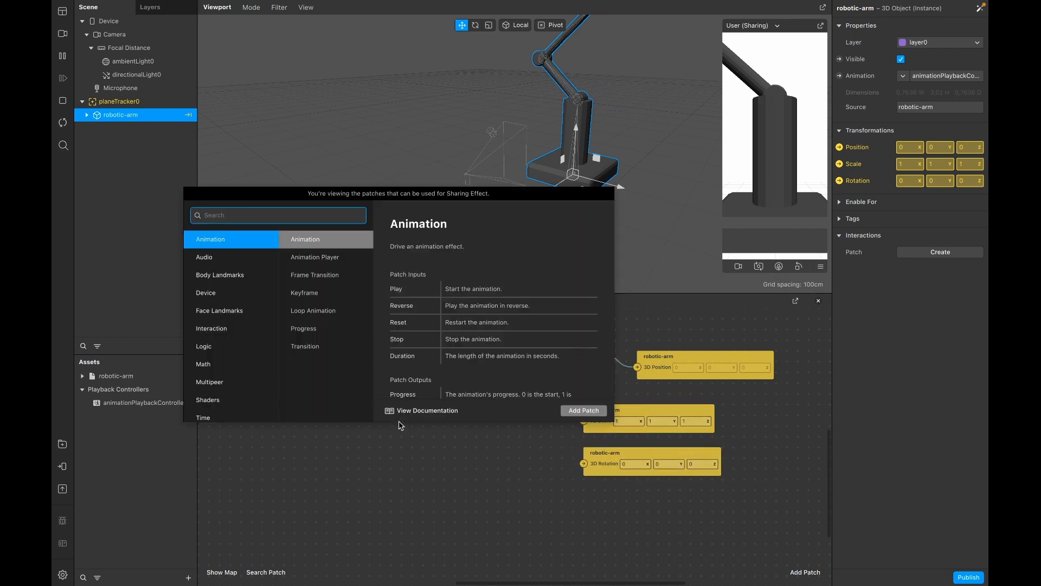
type("screen")
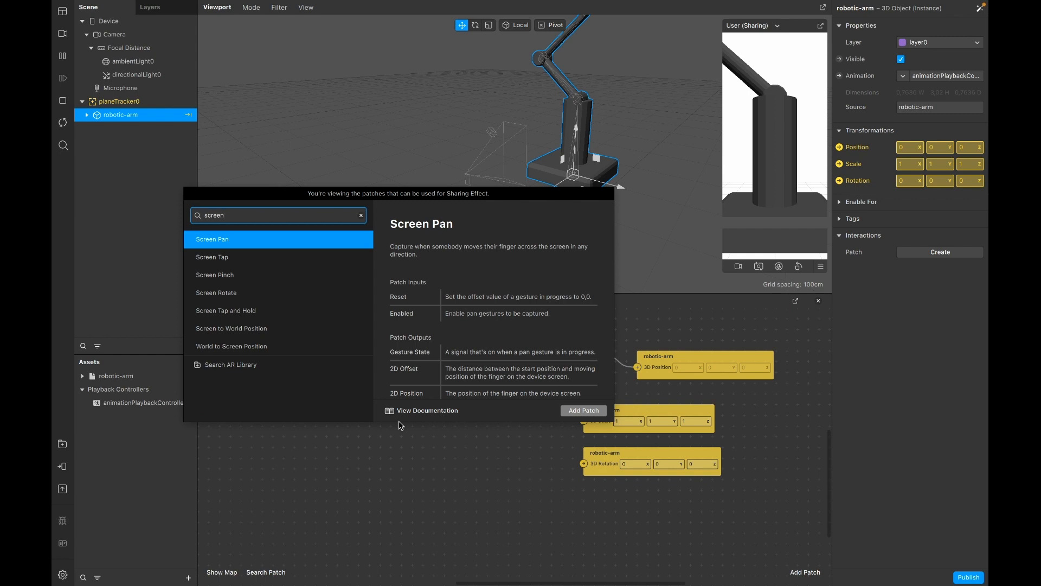
key("Down")
key("Down")
key("Return")
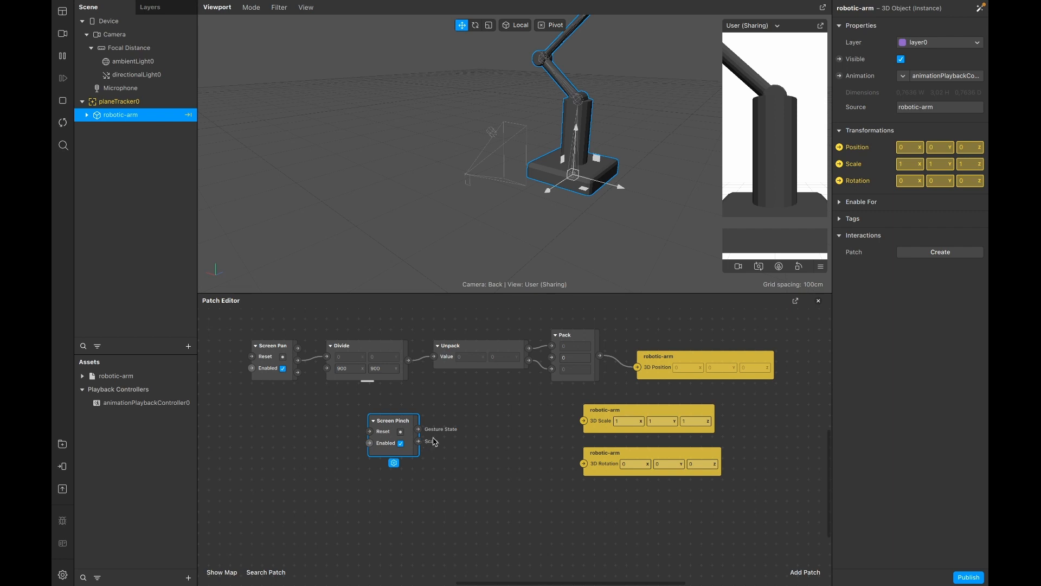
Step: Add a Pack patch, feed all three inputs from Screen Pinch's Scale output, and connect it to the robotic-arm 3D Scale
double_click(460, 435)
type("pack")
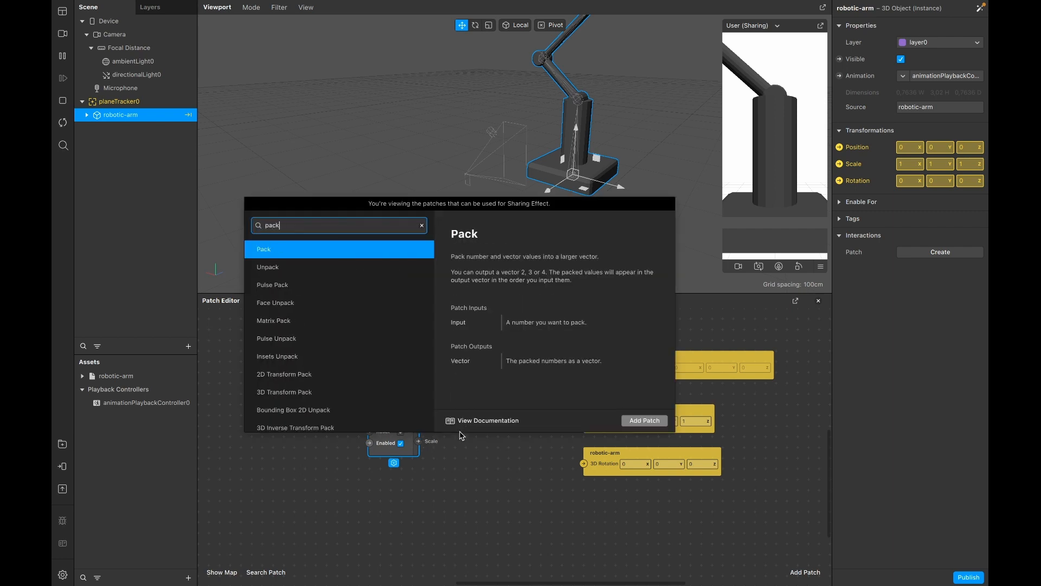
key("Return")
left_click_drag(476, 440, 480, 409)
left_click_drag(419, 444, 466, 445)
left_click(413, 419)
left_click_drag(413, 419, 436, 408)
left_click_drag(514, 430, 583, 421)
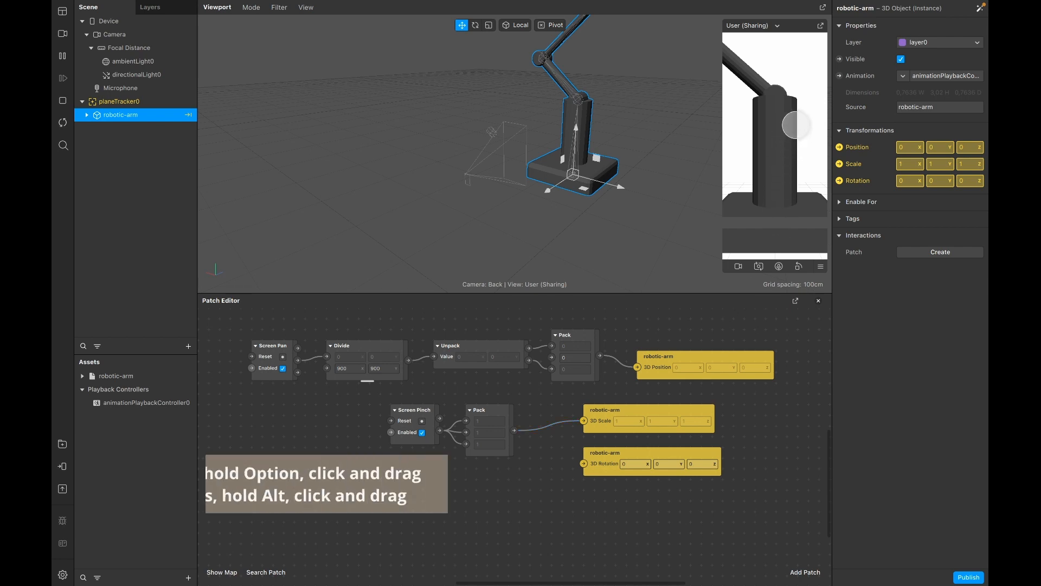
Step: Test scaling the robotic arm with a simulated pinch in the preview and restart the effect
mouse_move(799, 121)
left_mouse_down("alt")
mouse_move(781, 139)
mouse_move(797, 124)
left_mouse_up("alt")
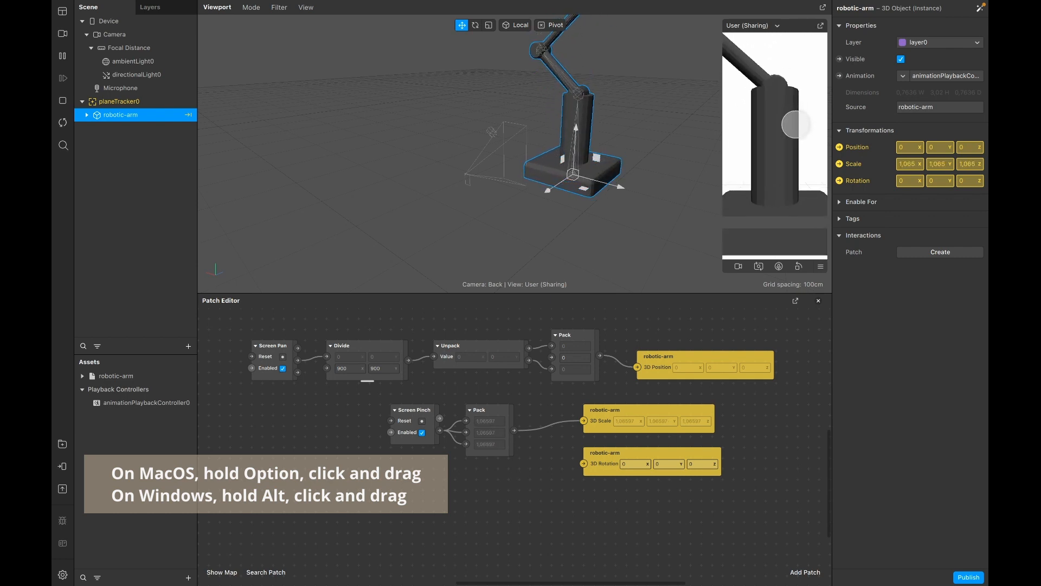
left_click(62, 122)
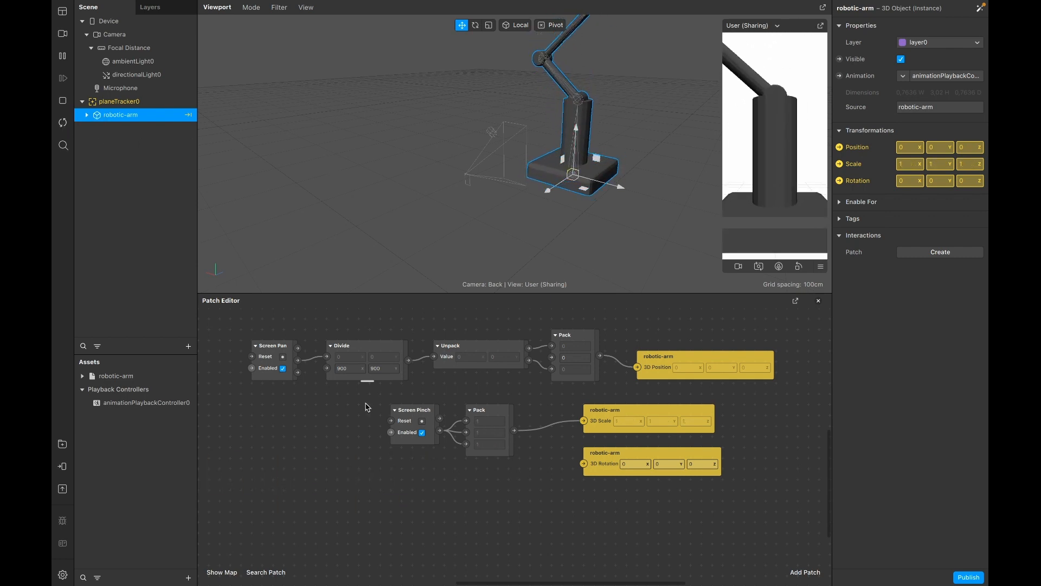
Step: Align the Screen Pinch and Pack patches closer to 3D Scale and add a Screen Rotate patch below them
left_click_drag(497, 412, 537, 402)
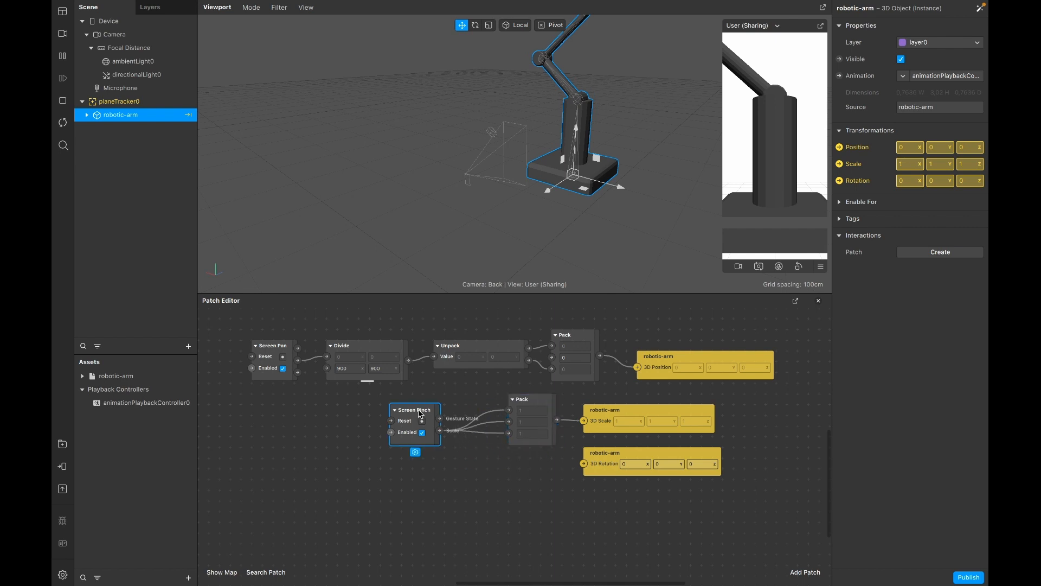
left_click_drag(420, 413, 442, 402)
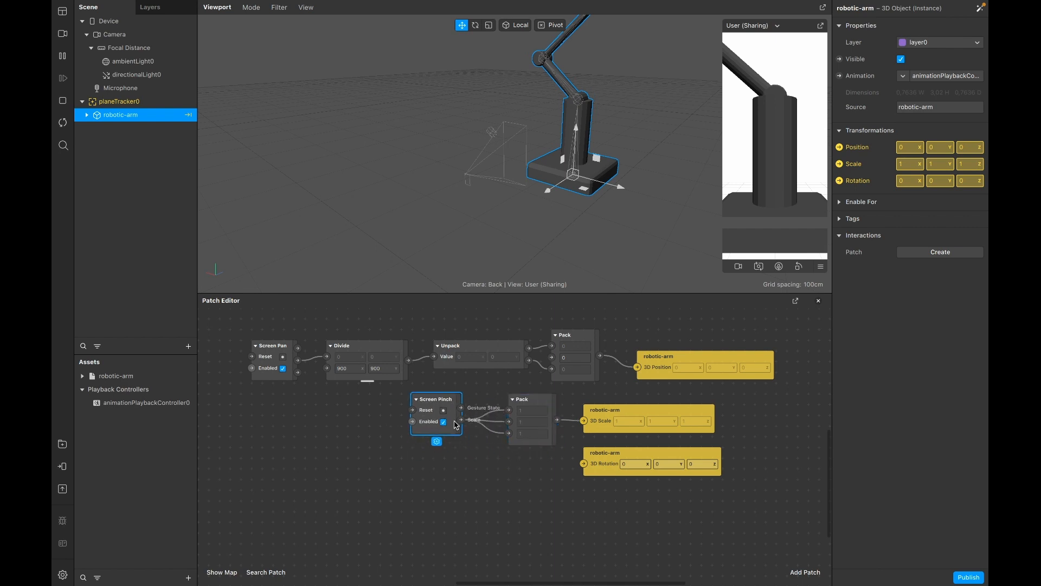
double_click(411, 473)
type("scree")
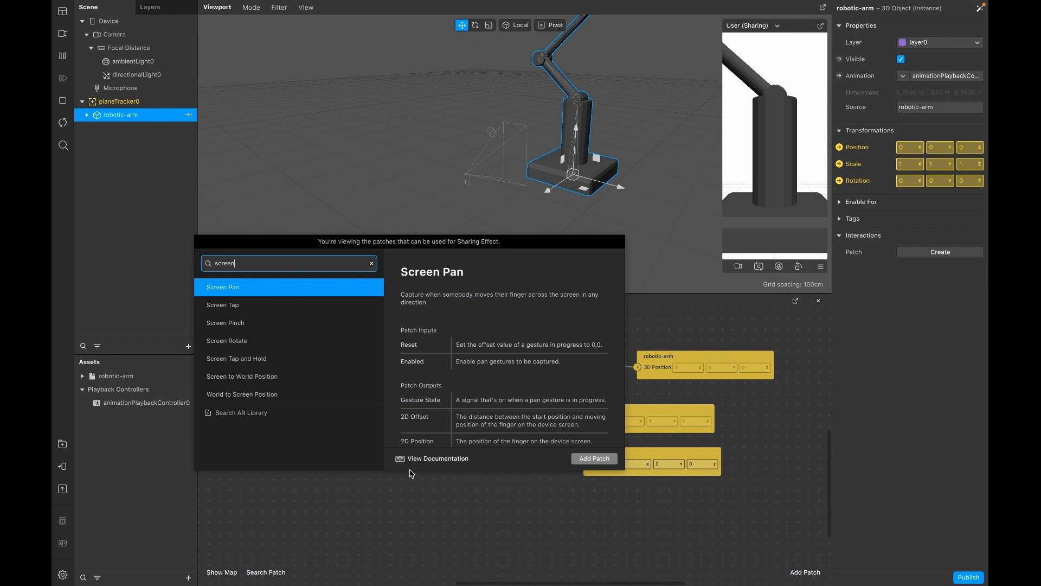
type("n")
key("Down")
key("Down")
key("Down")
key("Return")
Step: Add a Multiply patch fed by the Screen Rotate rotation output, set its second value to -1, and align it alongside
left_click_drag(434, 482, 463, 482)
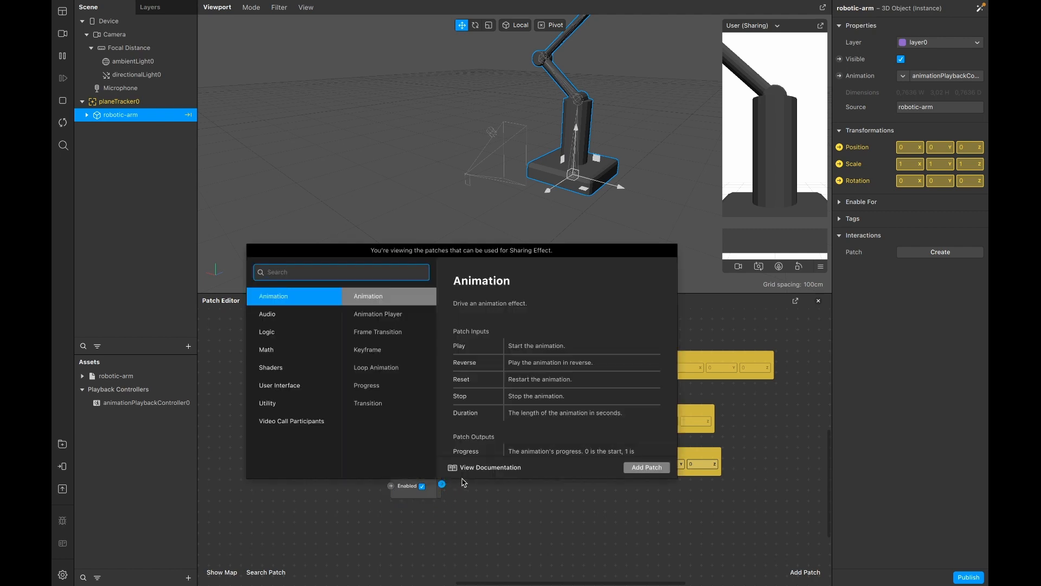
type("mul")
key("Return")
left_click_drag(488, 490, 489, 477)
left_click(488, 496)
type("-1")
key("Return")
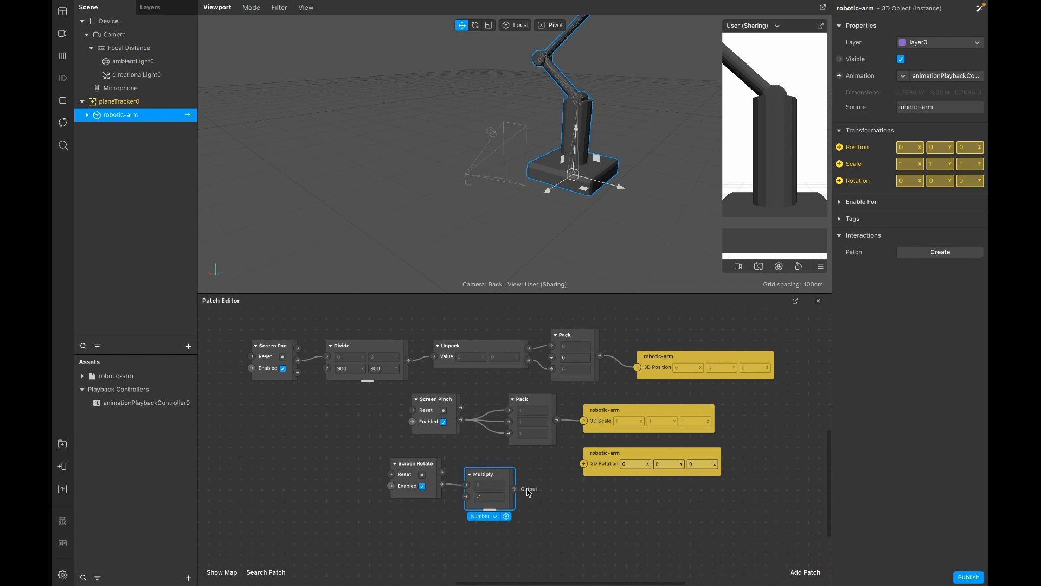
left_click_drag(506, 481, 499, 471)
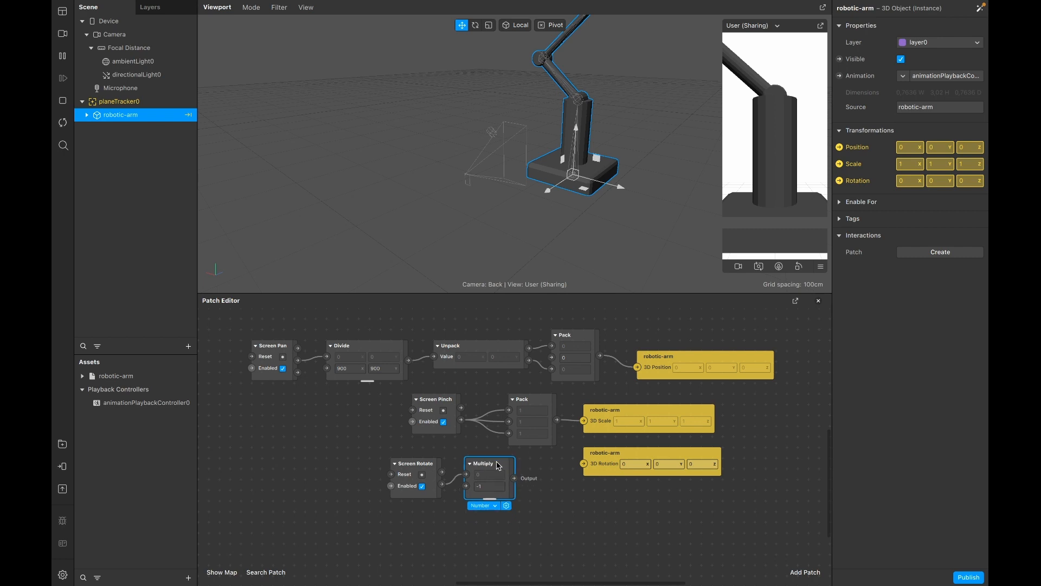
Step: Add a Pack patch, feed its second input from the Multiply output, and connect it to the robotic-arm 3D Rotation
double_click(566, 504)
type("pack")
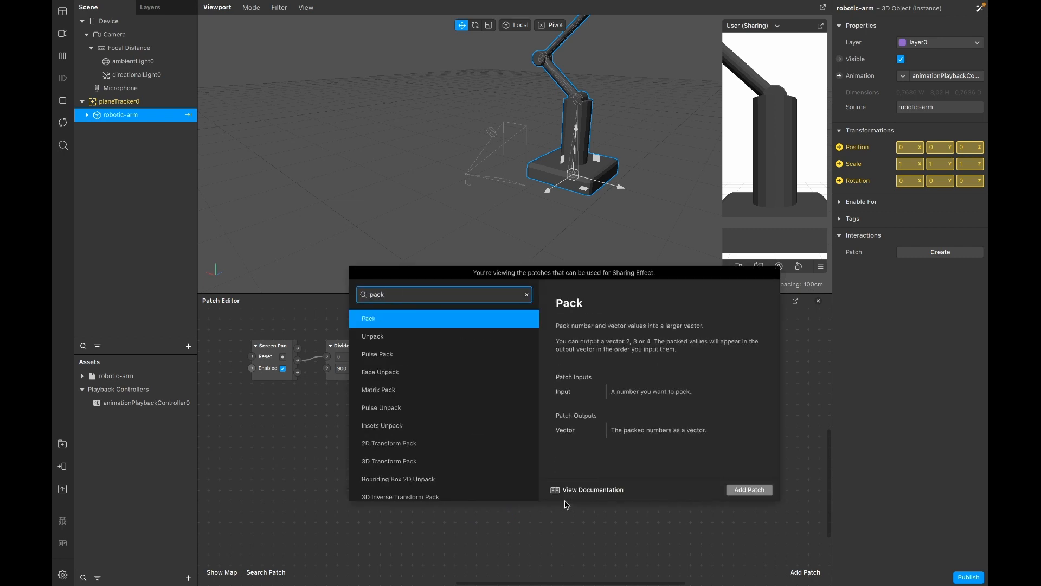
key("Return")
left_click_drag(566, 502, 617, 475)
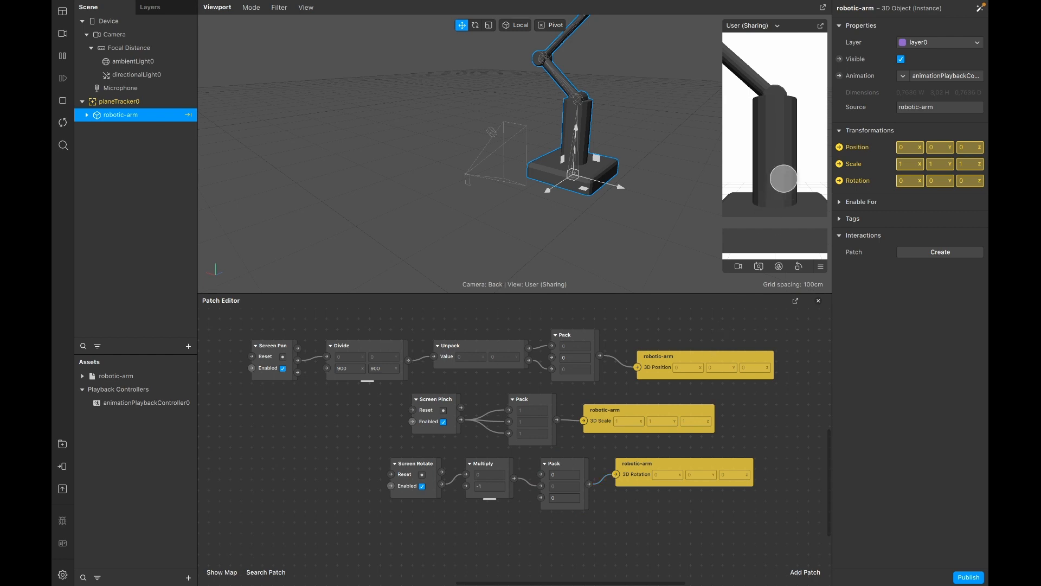
Step: Test rotating and scaling the robotic arm with a simulated two-finger gesture in the preview and restart the effect
mouse_move(770, 140)
left_mouse_down("alt")
mouse_move(789, 138)
mouse_move(769, 146)
mouse_move(770, 132)
mouse_move(762, 144)
left_mouse_up("alt")
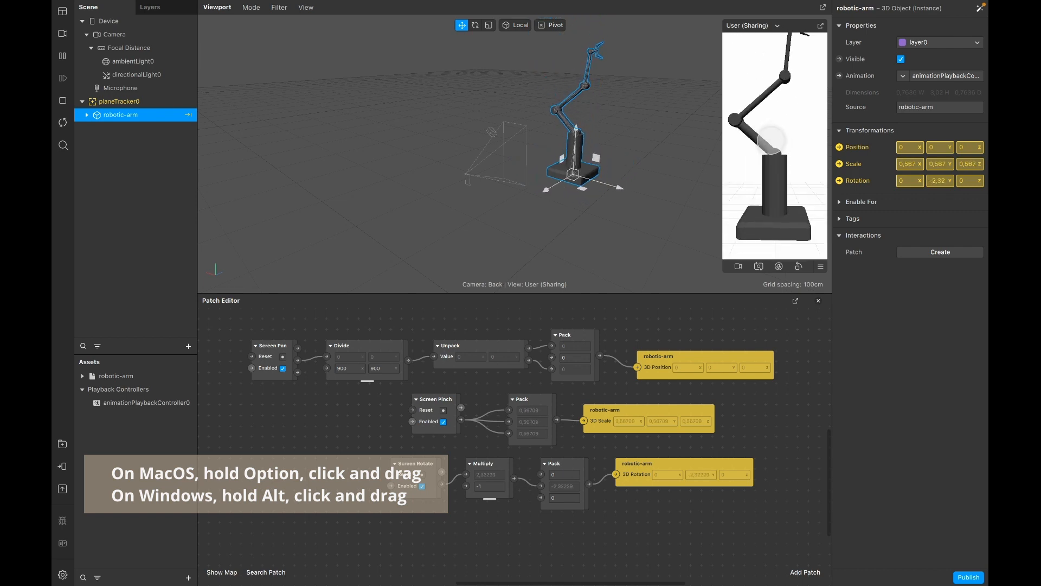
left_click(63, 123)
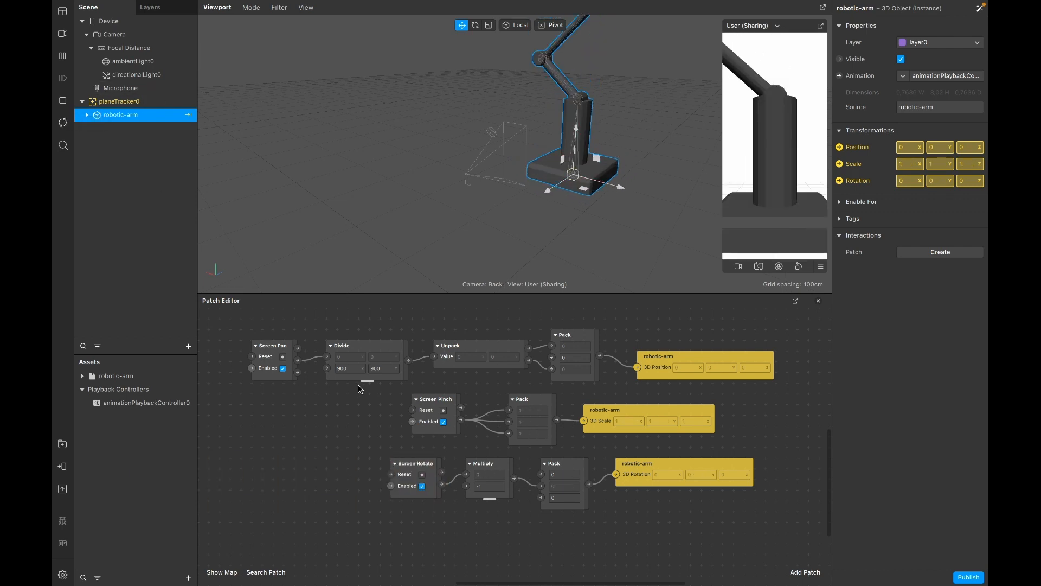
Step: Add the robotic-arm object as a patch above the Screen Pan row and connect its Object output to a new Object Tap patch
scroll(390, 417, "up", 3)
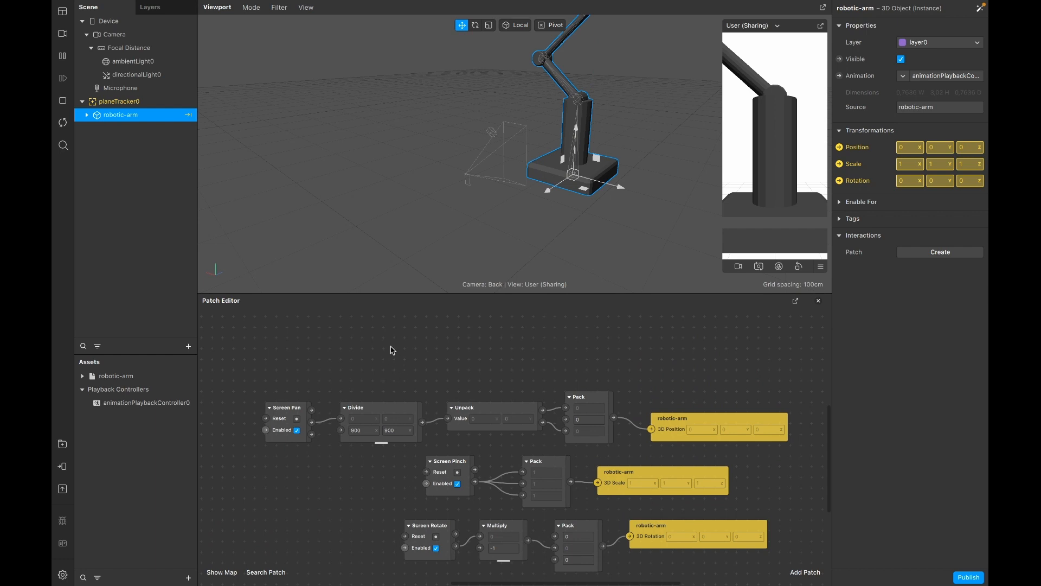
left_click_drag(427, 299, 425, 291)
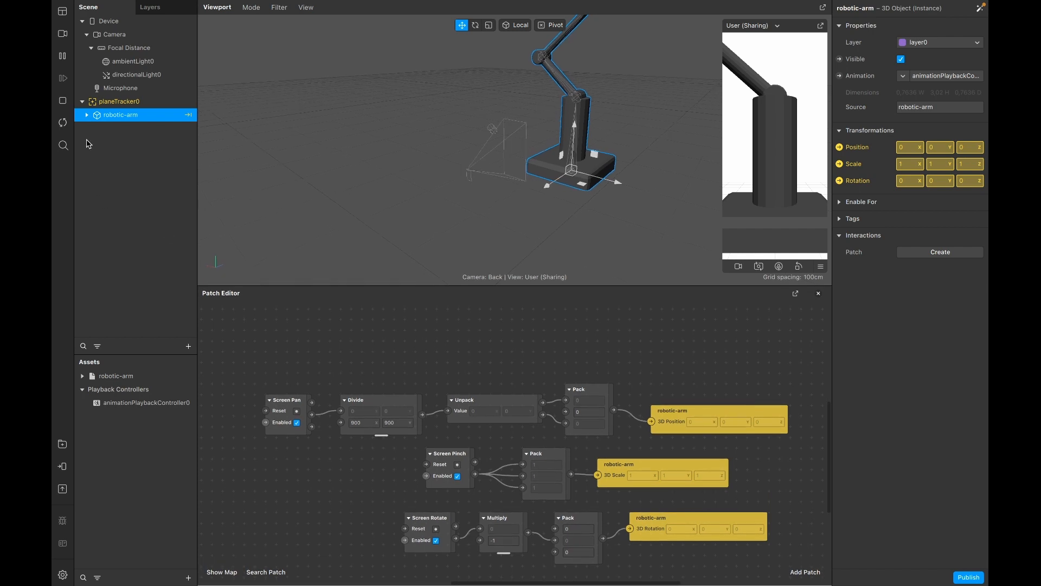
left_click_drag(106, 116, 340, 327)
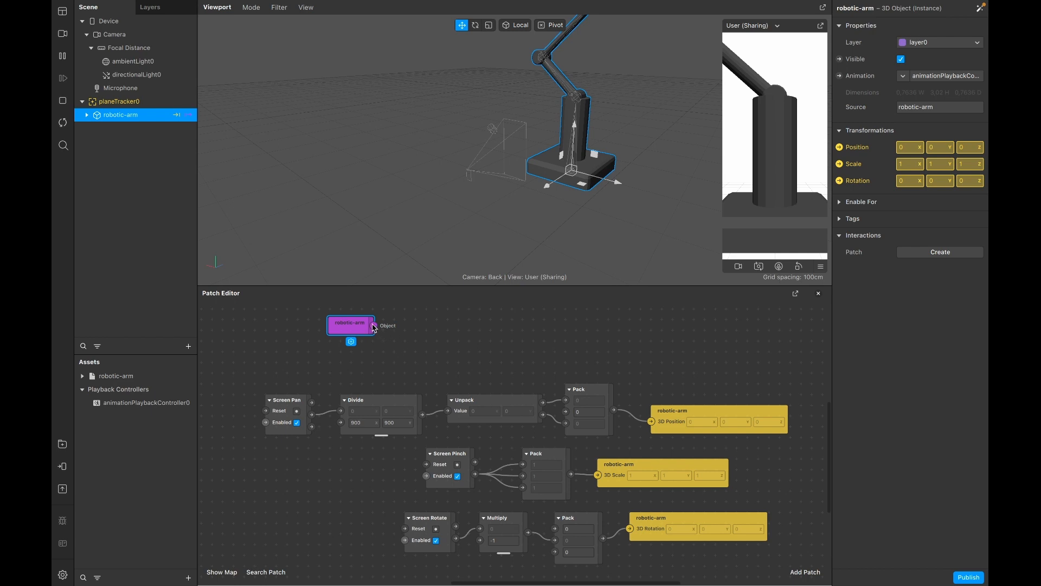
left_click_drag(374, 328, 401, 336)
type("ob")
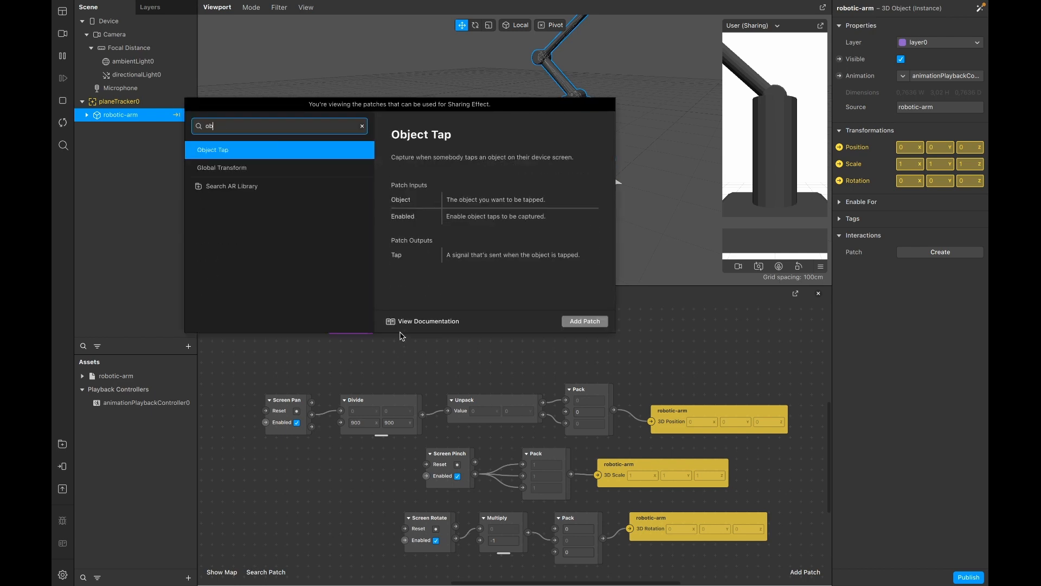
key("Return")
Step: Add a Switch patch with its Flip input fed by Object Tap's Tap output, and align it beside Object Tap
mouse_move(424, 338)
left_mouse_down()
mouse_move(424, 328)
mouse_move(485, 341)
mouse_move(435, 325)
left_mouse_up()
type("swi")
key("Return")
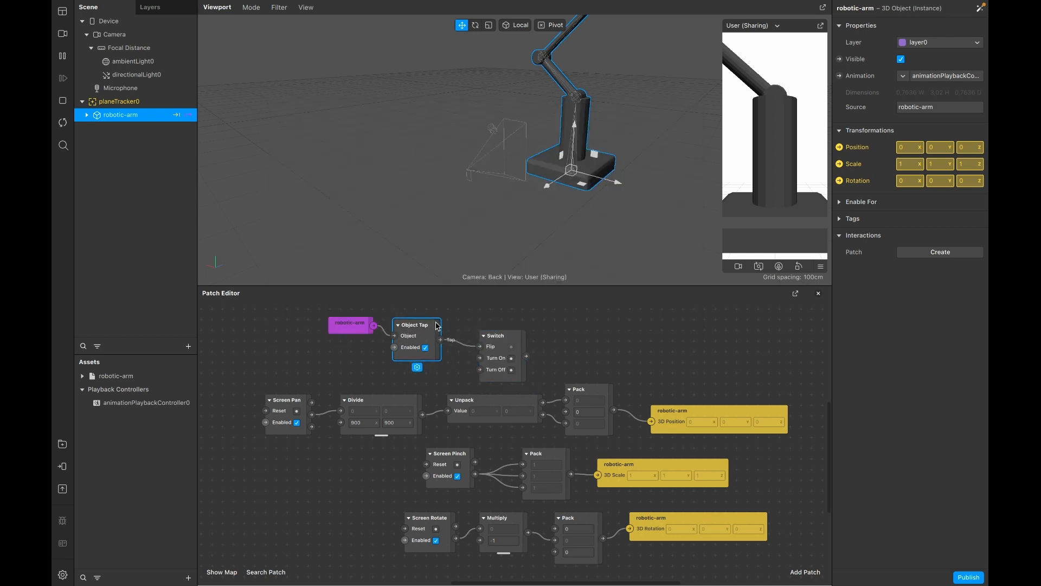
left_click_drag(516, 346, 496, 333)
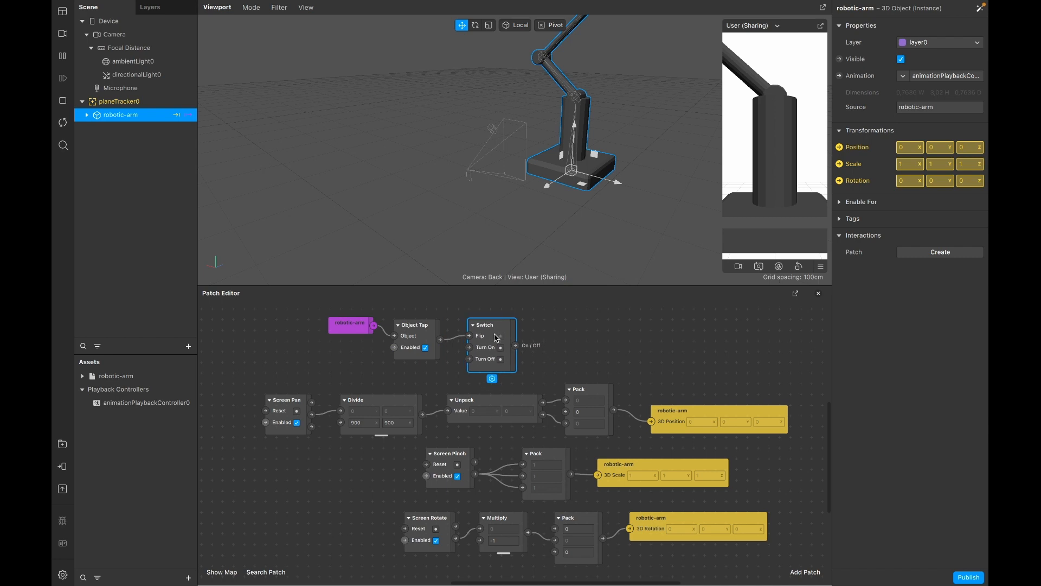
Step: Create a patch for animationPlaybackController0's Play property, place it beside Switch, and feed it from the Switch On/Off output
left_click(132, 404)
left_click(901, 110)
left_click(840, 109)
left_click_drag(562, 443, 590, 329)
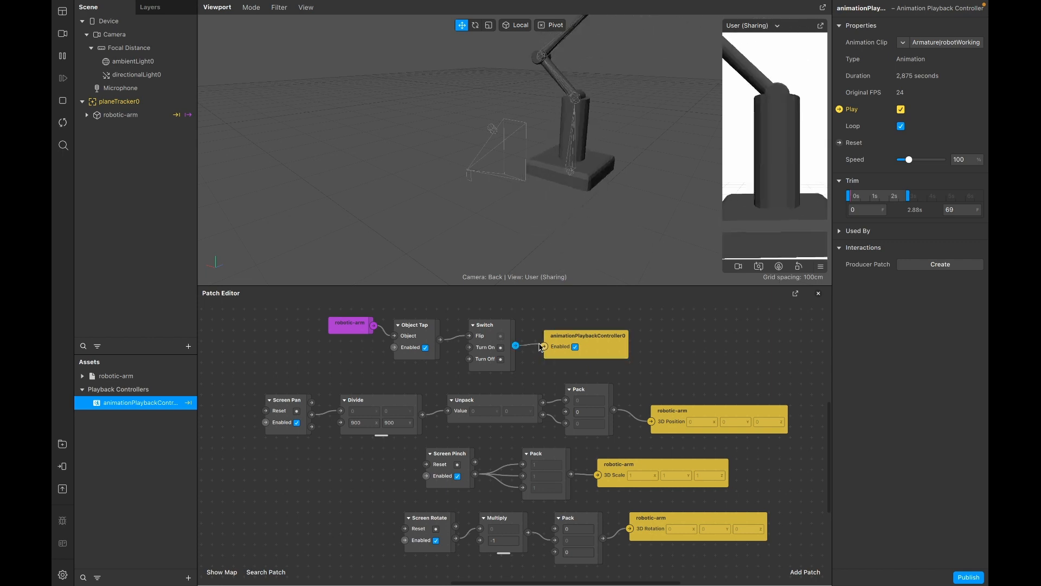
left_click_drag(516, 346, 544, 347)
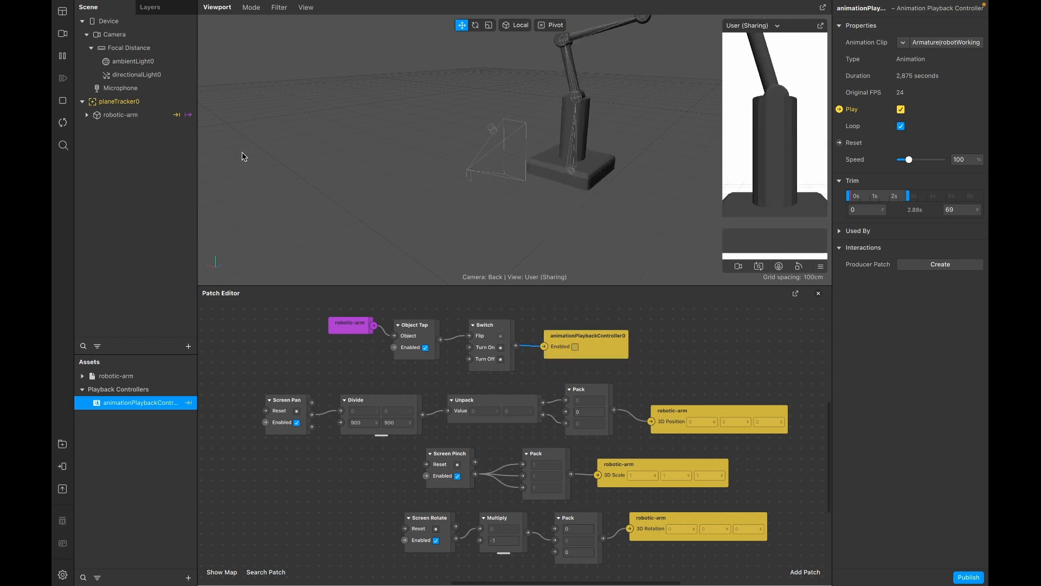
Step: Test toggling the animation by tapping the robotic arm repeatedly in the preview
left_click(762, 208)
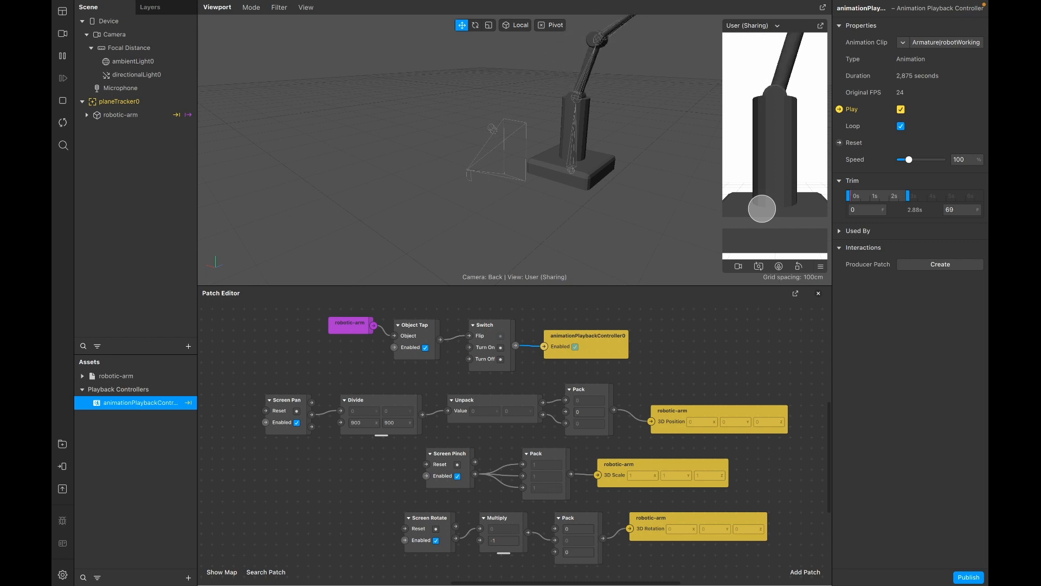
left_click(761, 208)
left_click(762, 208)
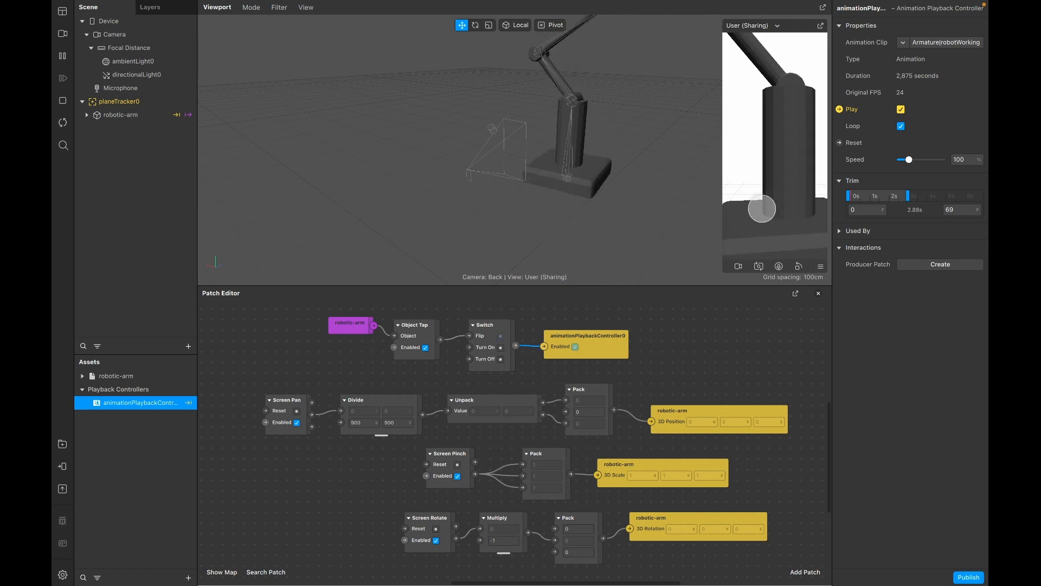
left_click(762, 209)
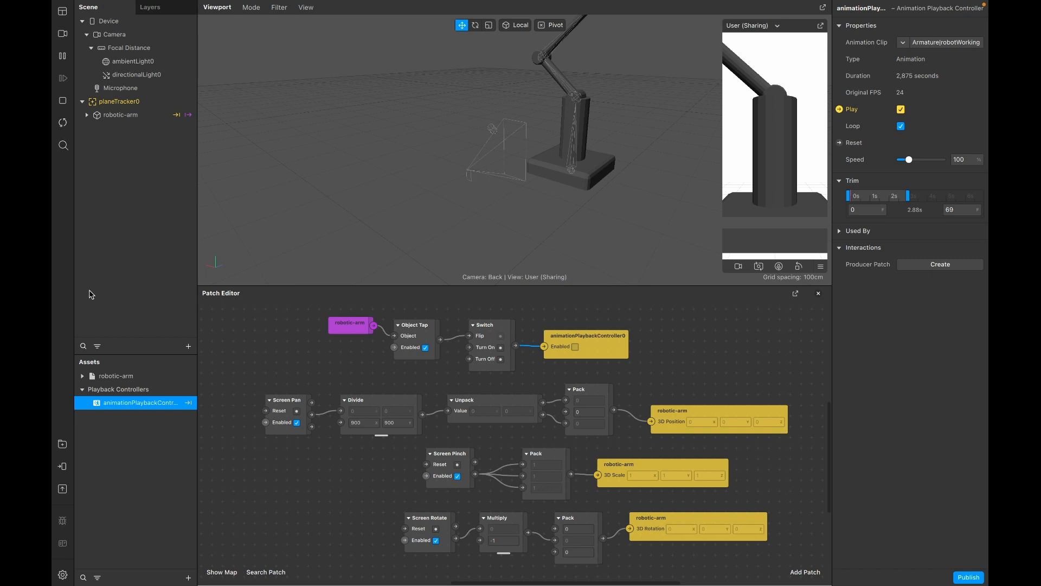
Step: Select the robotic arm material inside the robotic-arm asset and set its shader type to Physically-Based
right_click(154, 429)
left_click(146, 428)
left_click(83, 376)
left_click(124, 421)
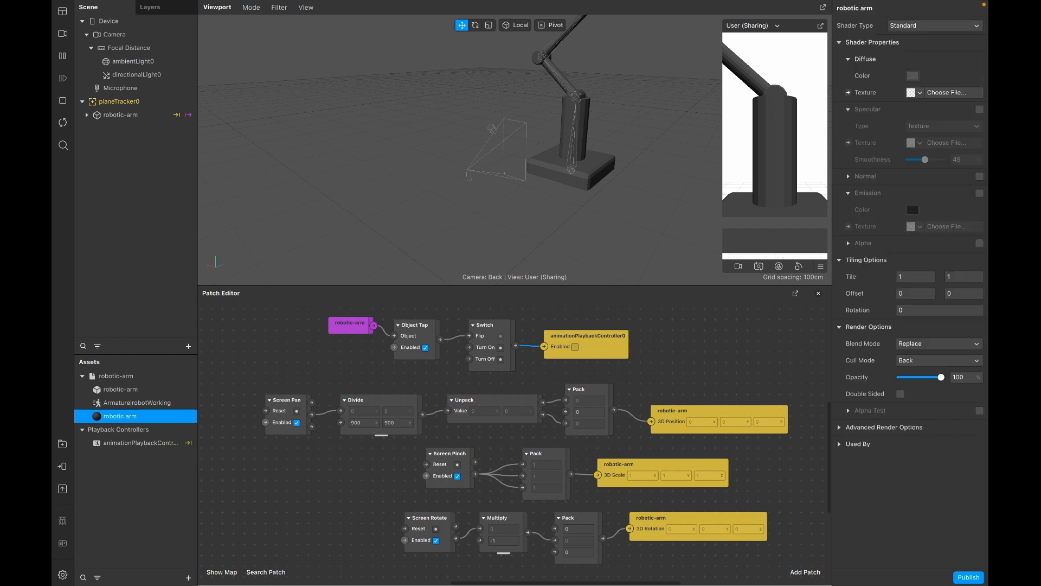
left_click(916, 26)
left_click(919, 54)
Step: Set the robotic arm material's Metallic to 50% and Roughness to 10%
left_click(961, 142)
type("50")
key("Return")
left_click(958, 159)
type("10")
key("Return")
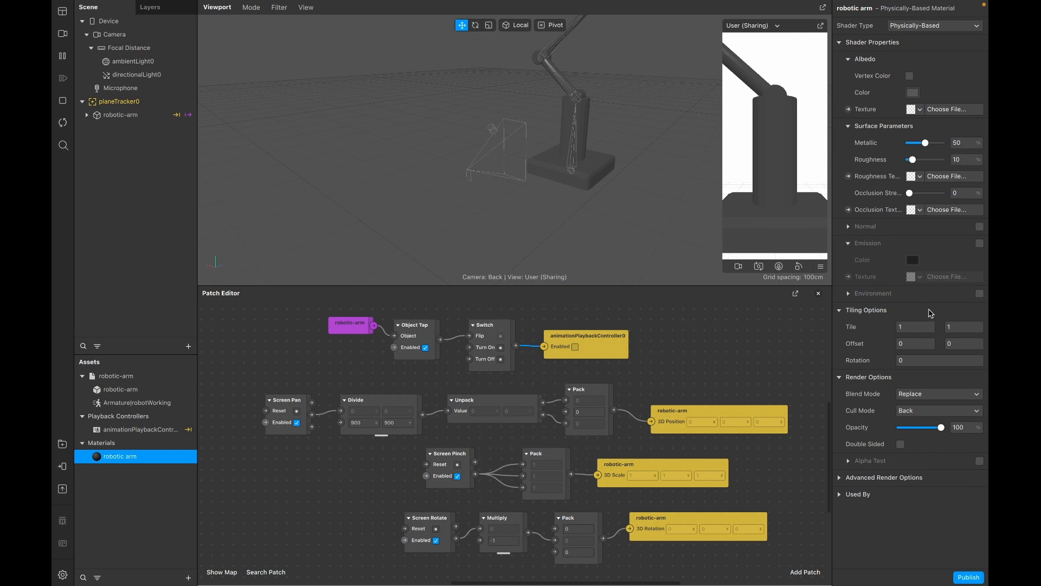
Step: Enable Environment on the material and apply the Forest texture from the AR Library's Blender Environment Textures collection
left_click(980, 294)
left_click(916, 310)
left_click(921, 342)
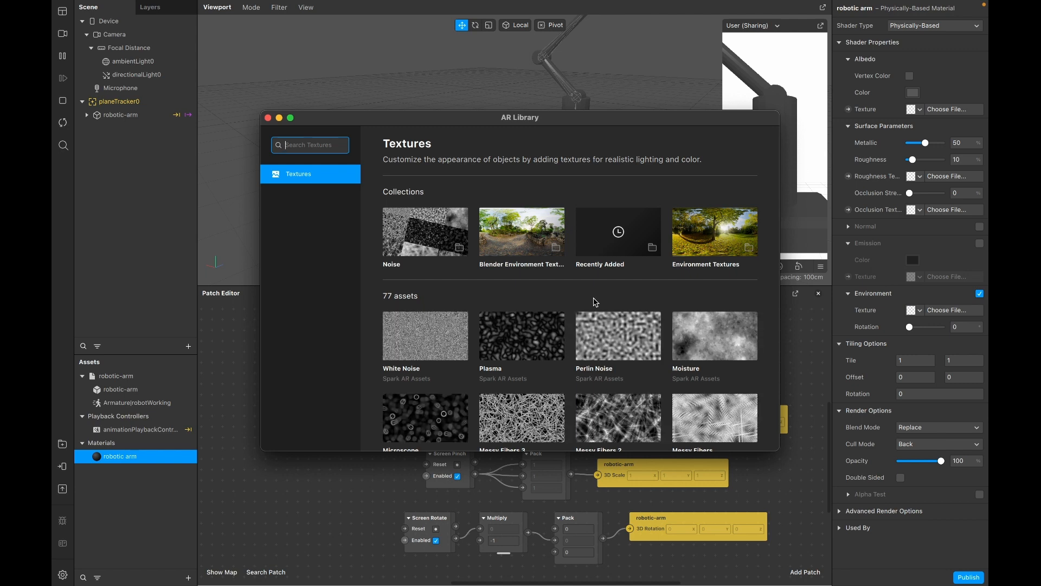
left_click(527, 247)
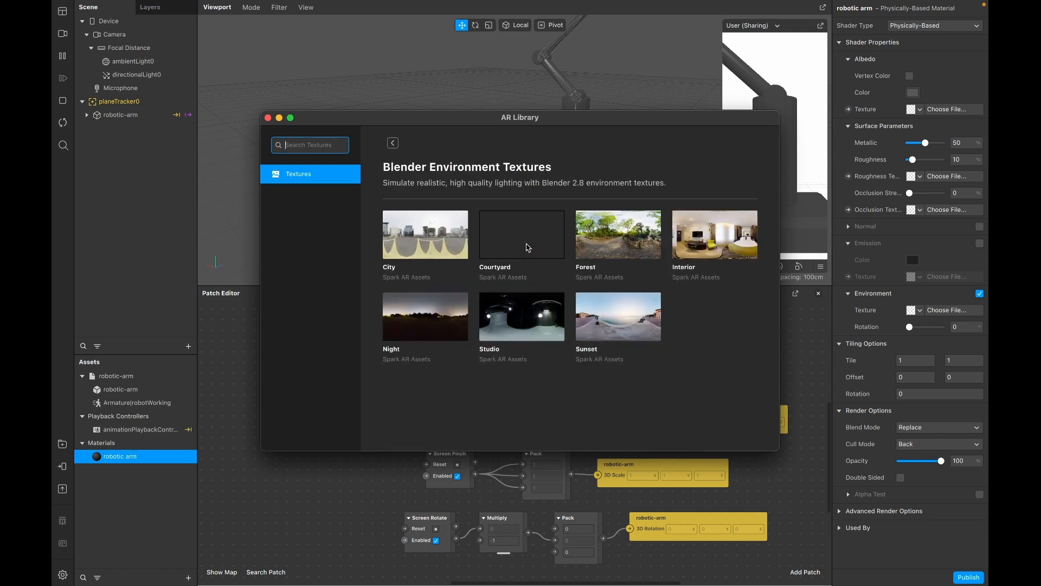
left_click(604, 245)
left_click(687, 172)
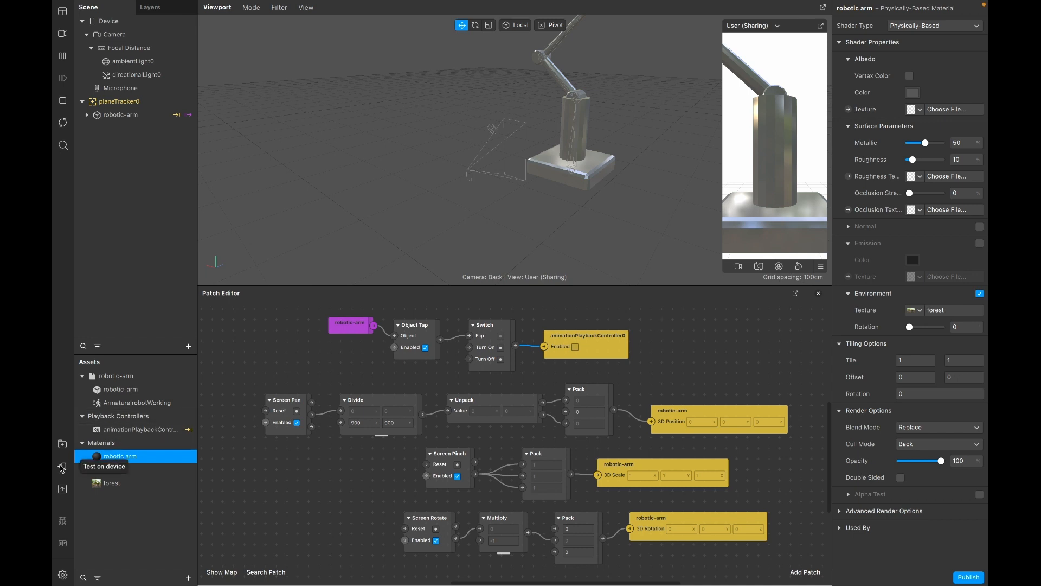
Step: Send the sharing effect to Instagram for testing on a device
left_click(62, 466)
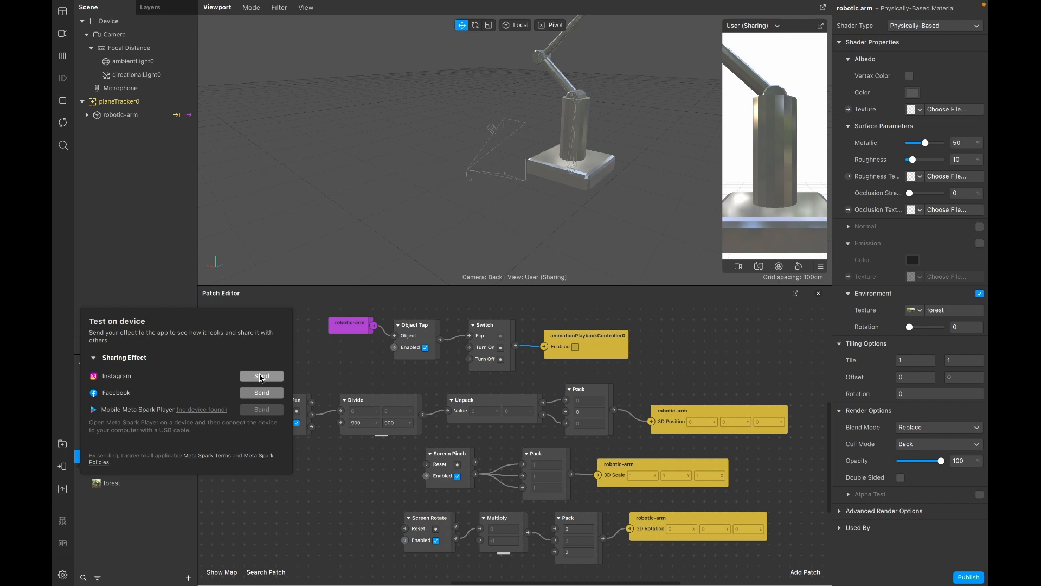
left_click(261, 376)
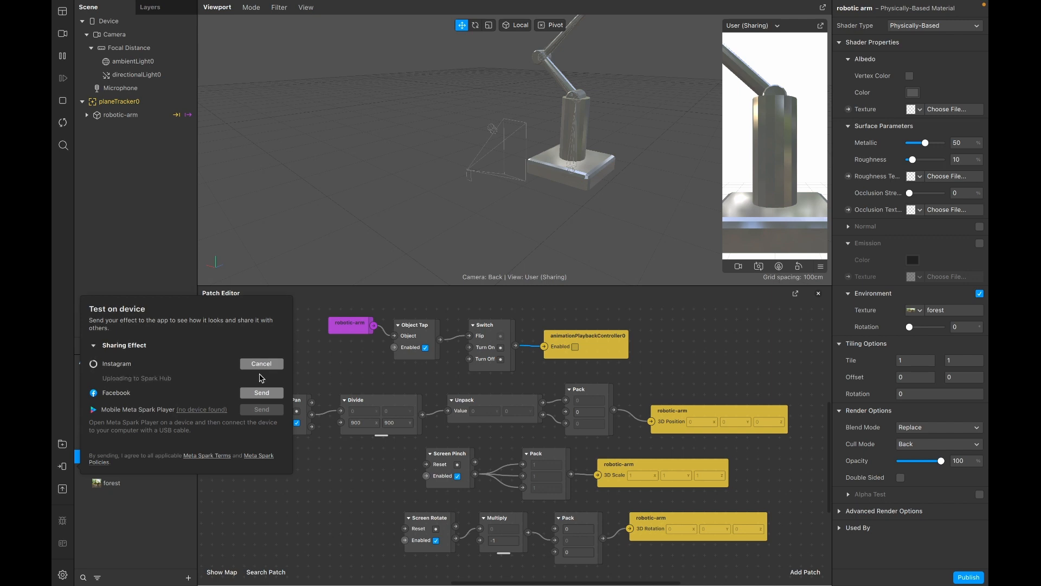